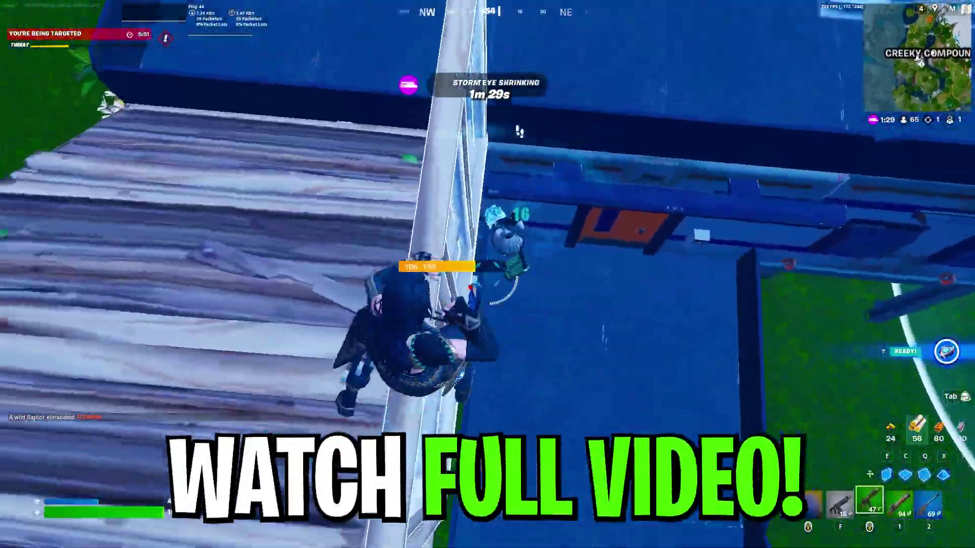
{"action": "left_click", "coordinate": [488, 274]}
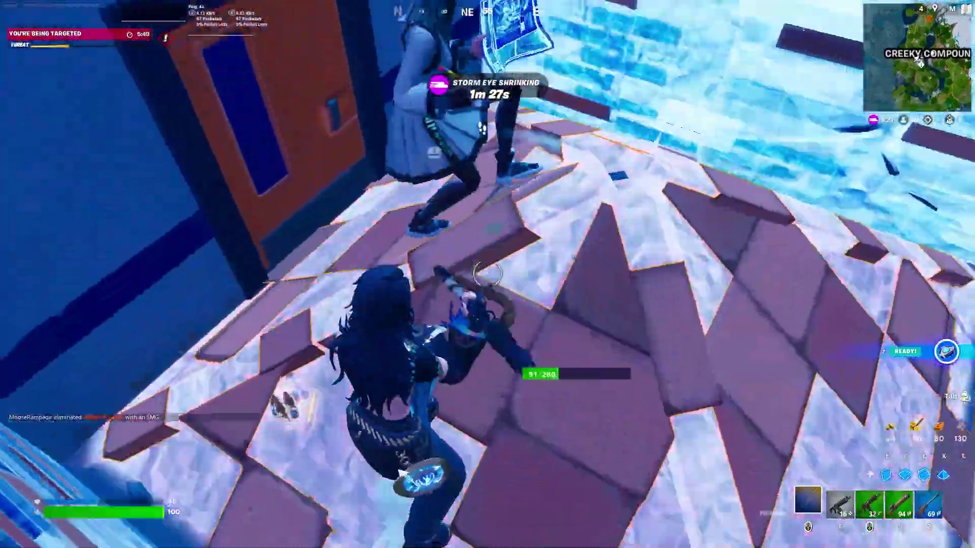
{"action": "left_click", "coordinate": [488, 274]}
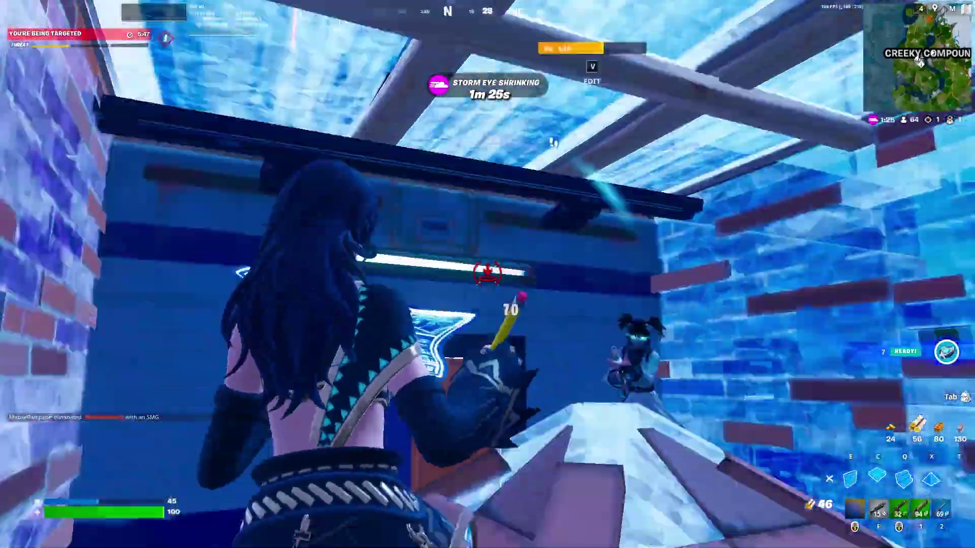
{"action": "left_click", "coordinate": [488, 275]}
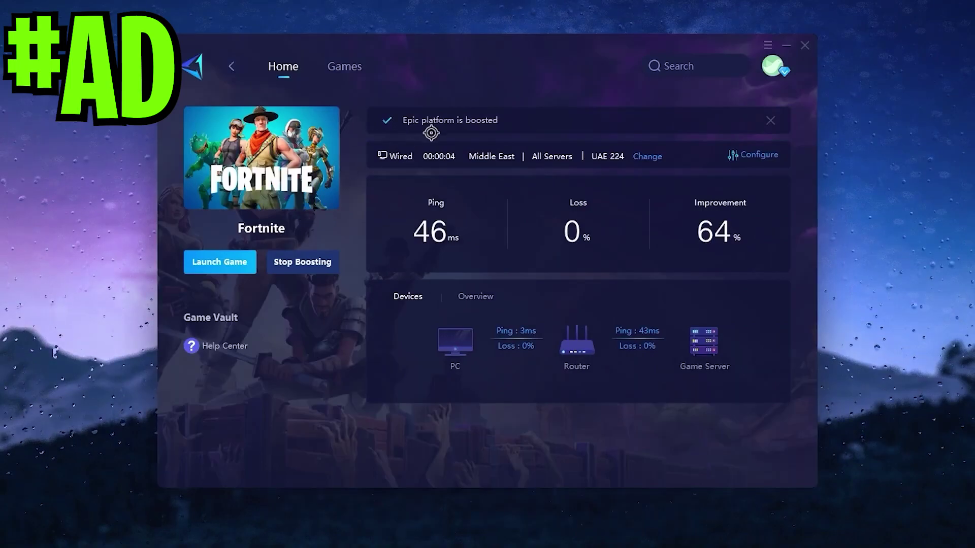
Step: Look at the Fortnite boost configuration and the options for changing the boost server
{"action": "left_click", "coordinate": [747, 155]}
{"action": "left_click", "coordinate": [626, 179]}
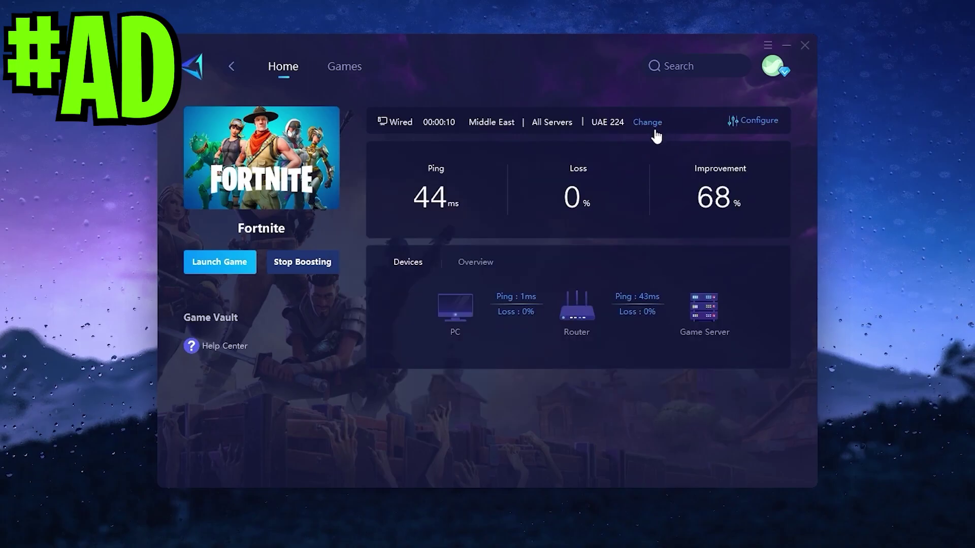
{"action": "left_click", "coordinate": [651, 124]}
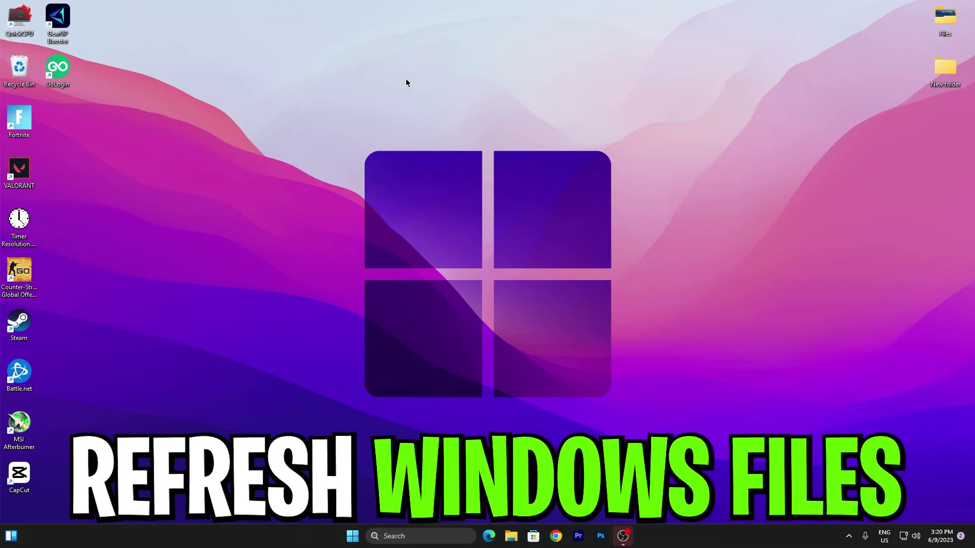
Step: Search Windows for "sto", open the Storage settings and go to the installed apps list from the expanded categories
{"action": "left_click", "coordinate": [401, 535]}
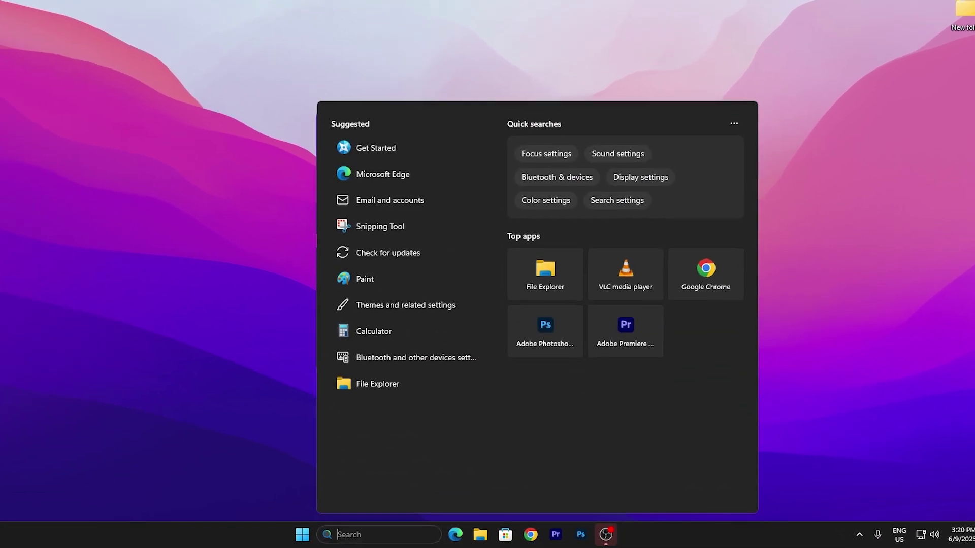
{"action": "type", "text": "sto"}
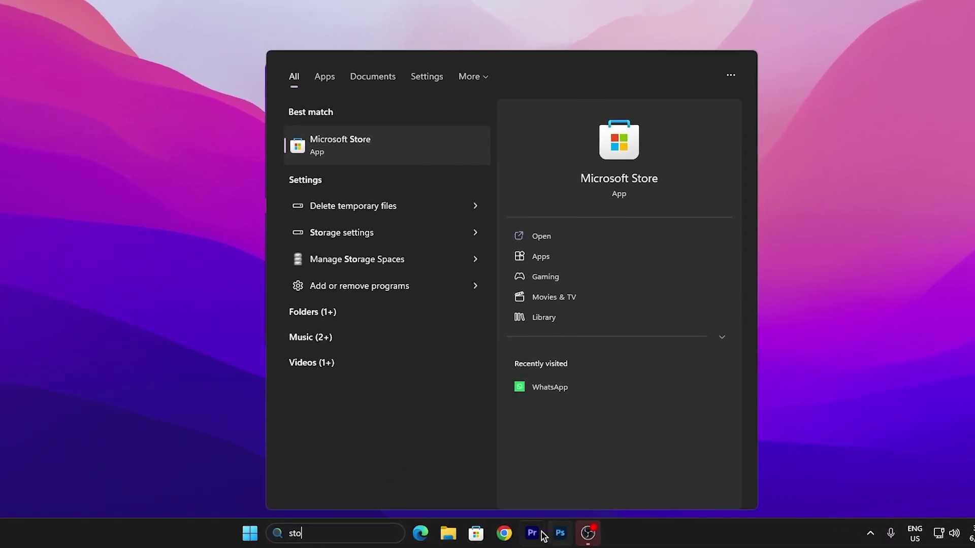
{"action": "left_click", "coordinate": [314, 208]}
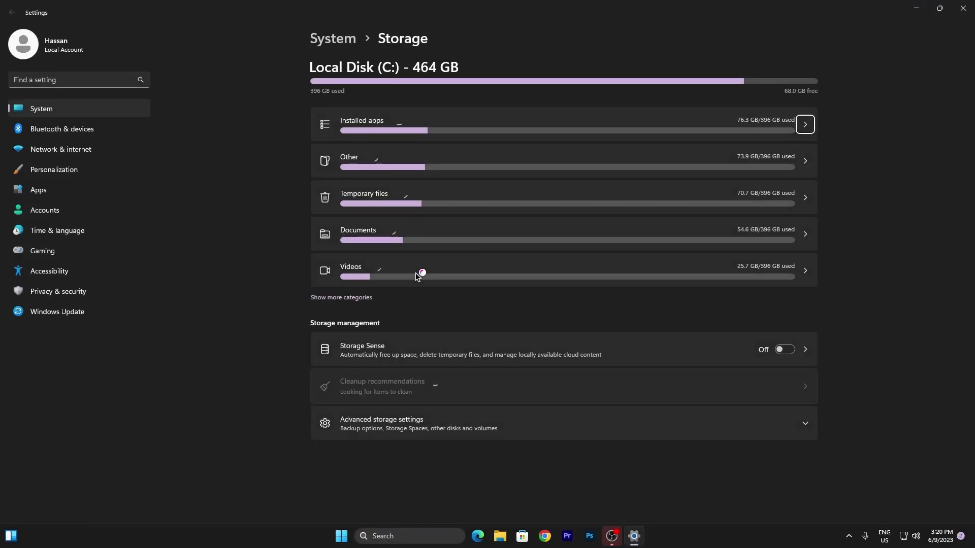
{"action": "left_click", "coordinate": [343, 300]}
{"action": "left_click", "coordinate": [426, 147]}
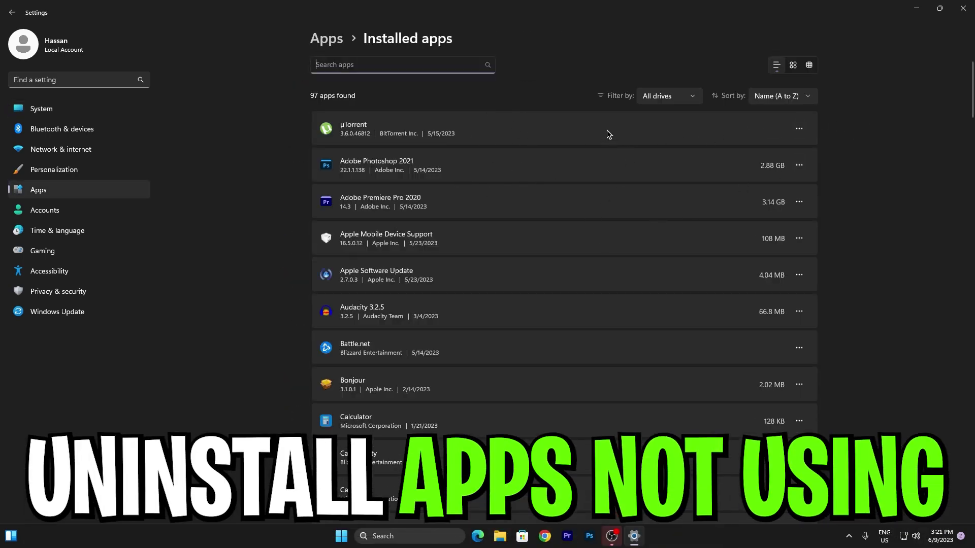
Step: Look through the installed apps list for programs that are not used, and close Settings
{"action": "scroll", "coordinate": [483, 337], "scroll_direction": "down", "scroll_amount": 3}
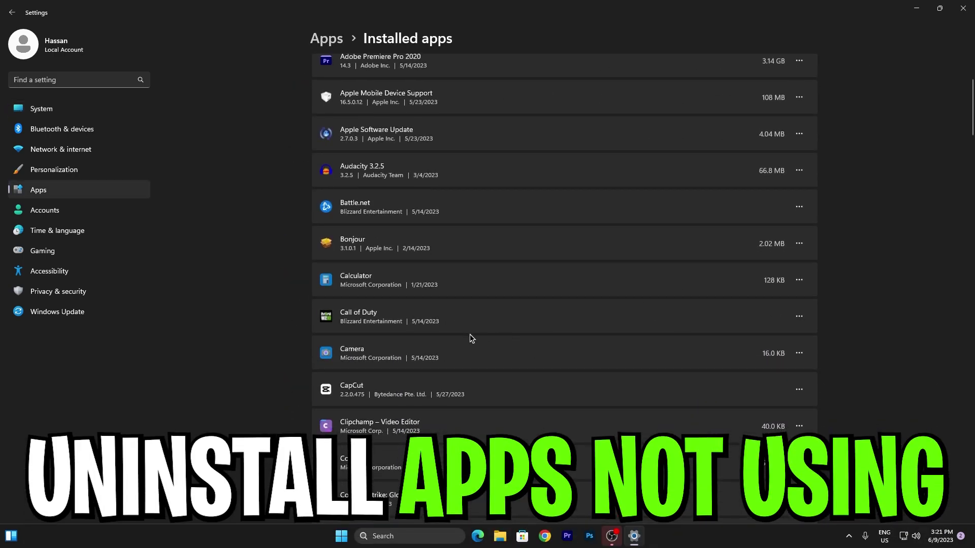
{"action": "scroll", "coordinate": [625, 361], "scroll_direction": "up", "scroll_amount": 3}
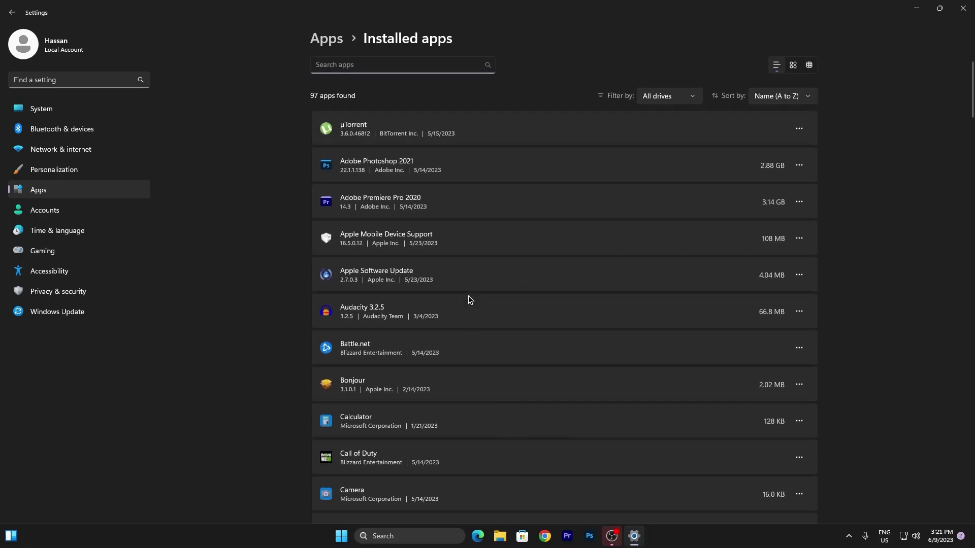
{"action": "scroll", "coordinate": [554, 344], "scroll_direction": "down", "scroll_amount": 6}
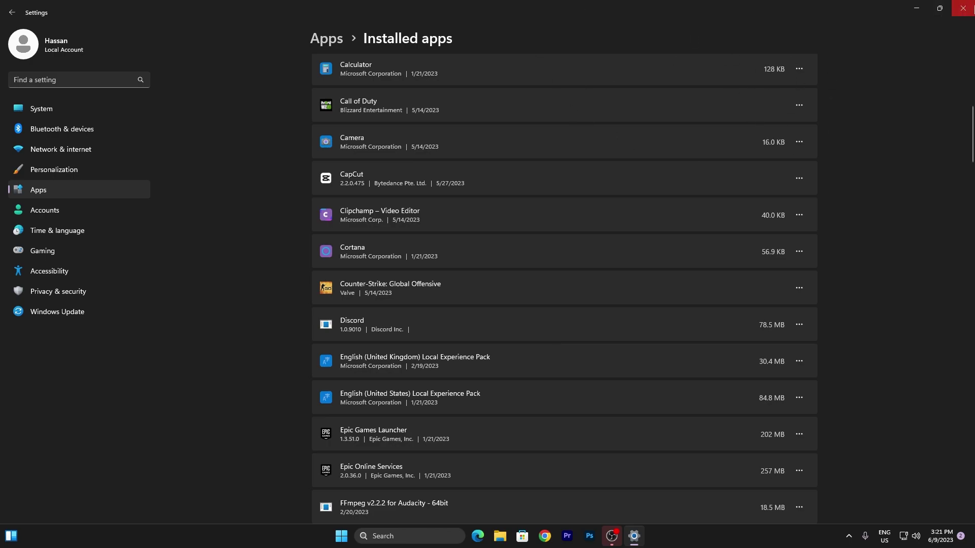
{"action": "left_click", "coordinate": [963, 8]}
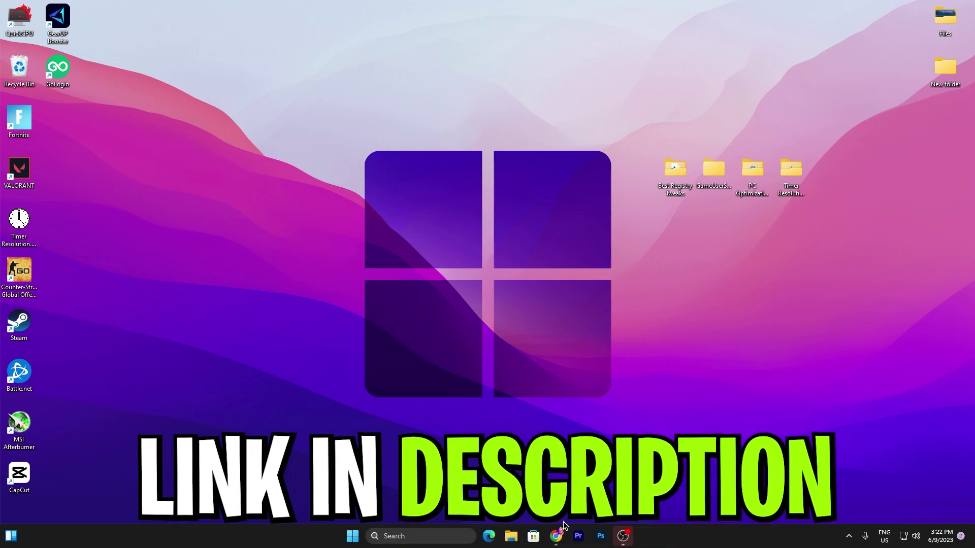
Step: Switch to Chrome to view the uptopacks.com download site, and minimize the browser
{"action": "left_click", "coordinate": [554, 539]}
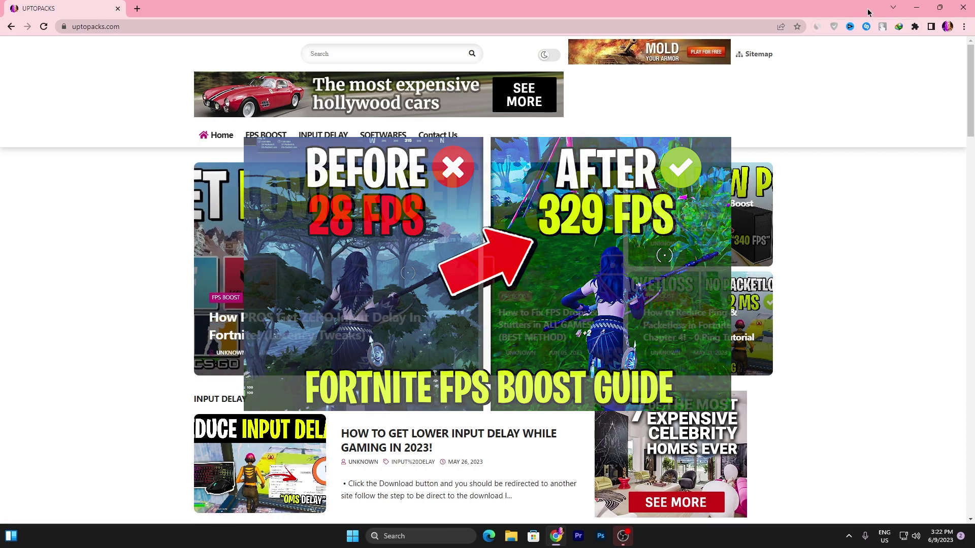
{"action": "left_click", "coordinate": [916, 8]}
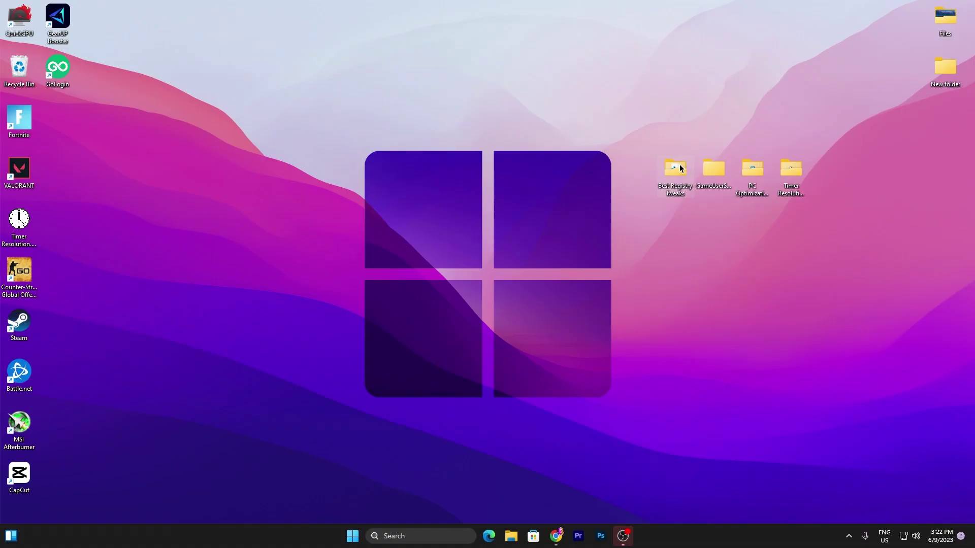
Step: Open the Best Registry Tweaks folder and merge the Add_Maximum_processor_frequency registry file into the registry
{"action": "double_click", "coordinate": [359, 243]}
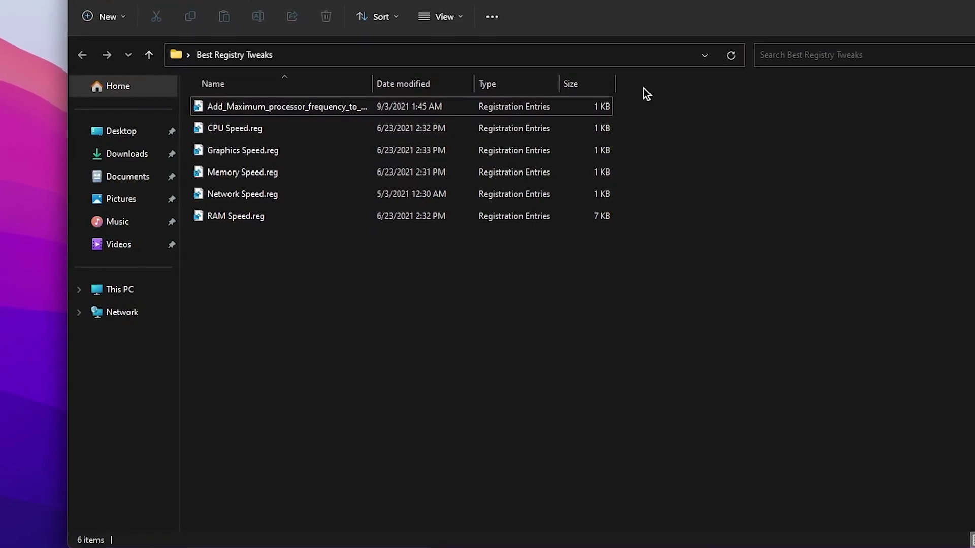
{"action": "double_click", "coordinate": [287, 99]}
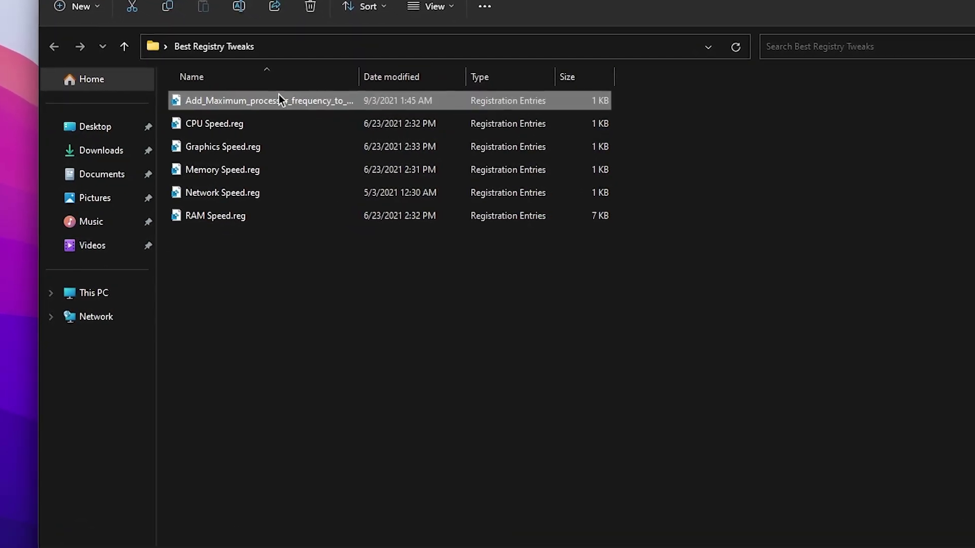
{"action": "left_click", "coordinate": [523, 313]}
{"action": "left_click", "coordinate": [584, 296]}
Step: Merge CPU Speed.reg into the registry
{"action": "left_click", "coordinate": [185, 120]}
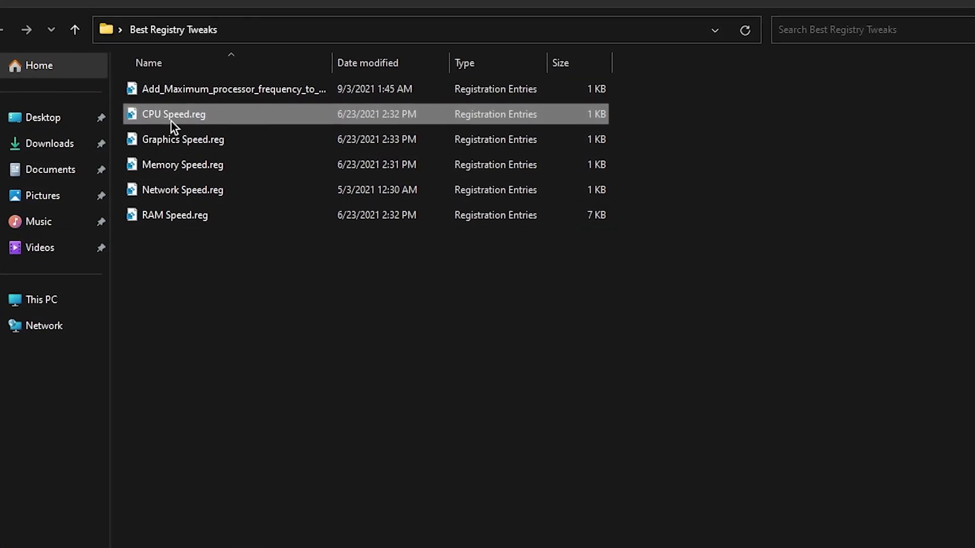
{"action": "double_click", "coordinate": [172, 120]}
{"action": "left_click", "coordinate": [508, 314]}
{"action": "left_click", "coordinate": [572, 297]}
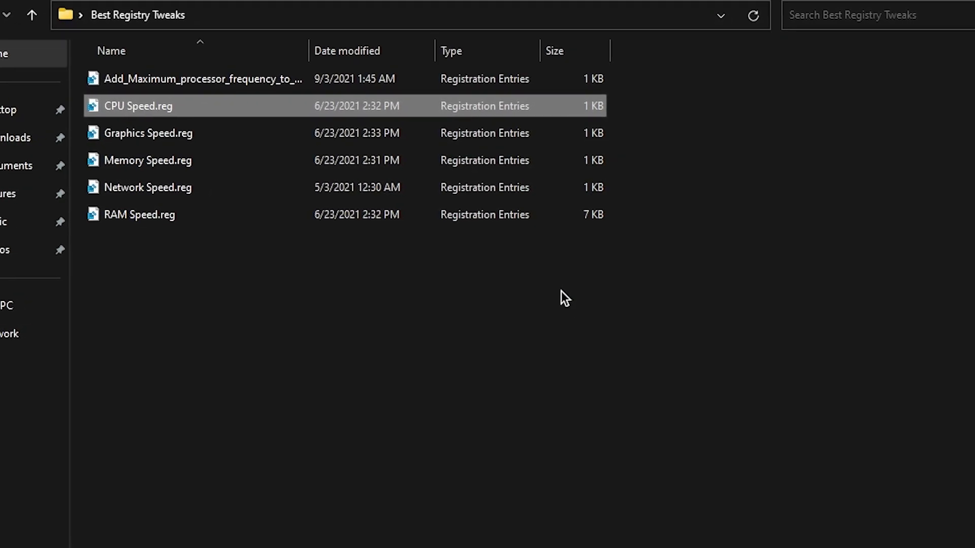
Step: Merge Graphics Speed.reg into the registry and close the Best Registry Tweaks folder
{"action": "left_click_drag", "start_coordinate": [167, 279], "coordinate": [431, 84]}
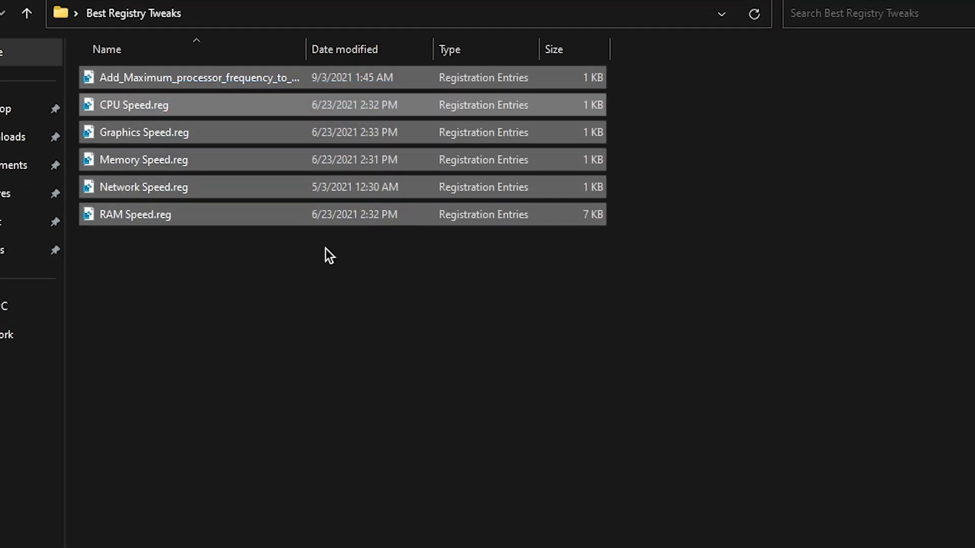
{"action": "double_click", "coordinate": [157, 133]}
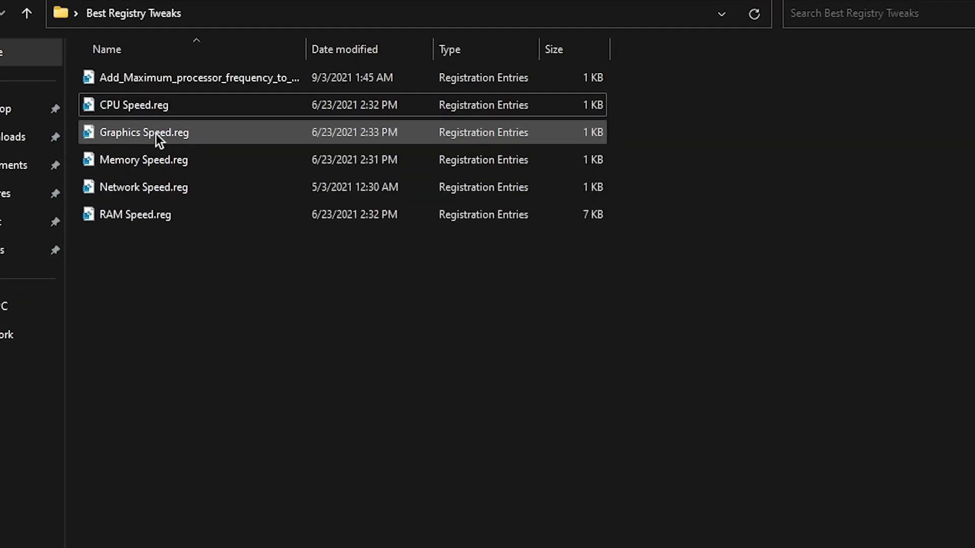
{"action": "left_click", "coordinate": [507, 327]}
{"action": "left_click", "coordinate": [575, 301]}
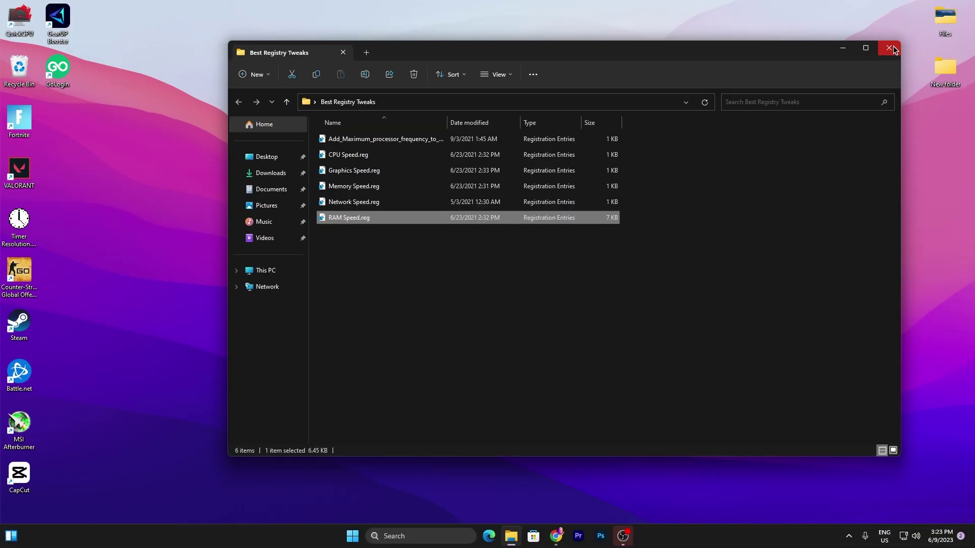
{"action": "left_click", "coordinate": [892, 48]}
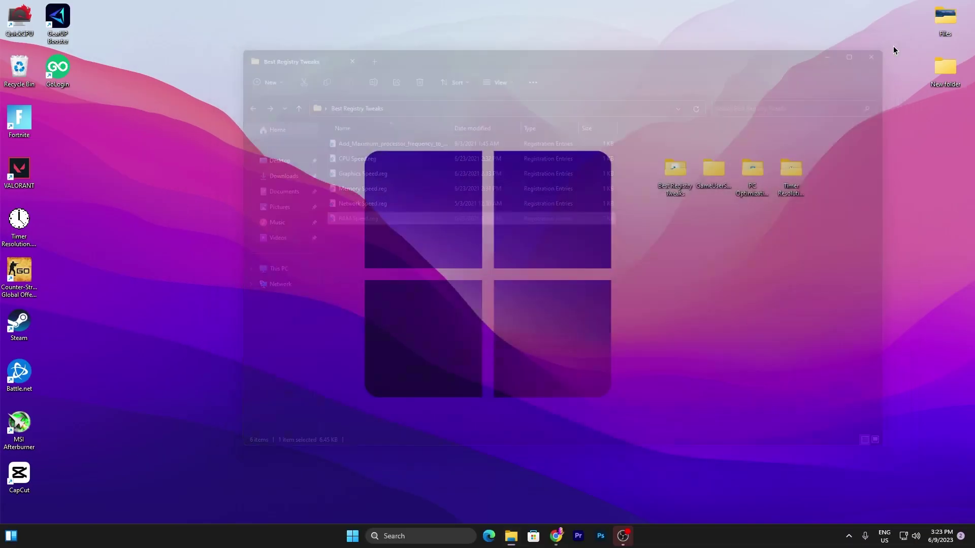
Step: Copy GameUserSettings.ini from the Low End PC folder inside the desktop's GameUserSettings folder, and close the window
{"action": "double_click", "coordinate": [712, 163]}
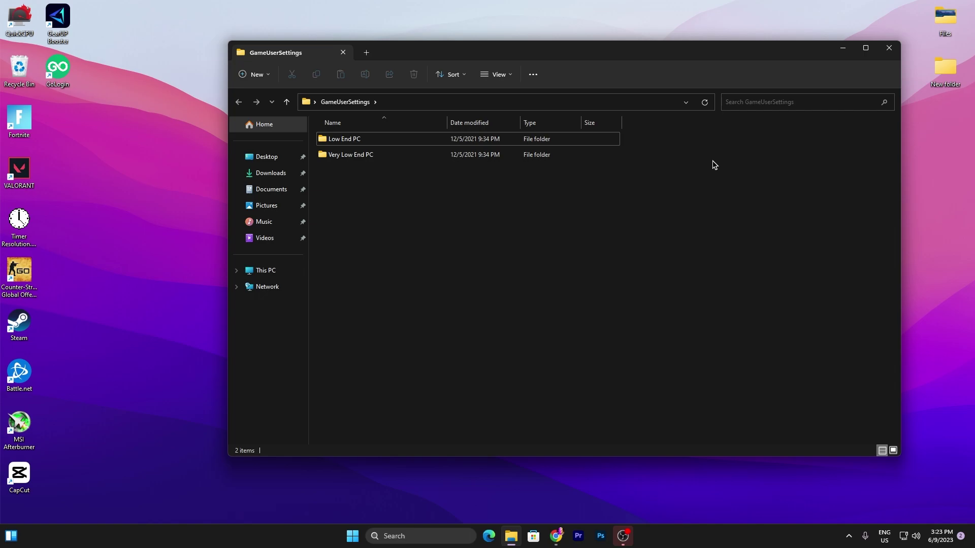
{"action": "double_click", "coordinate": [355, 139]}
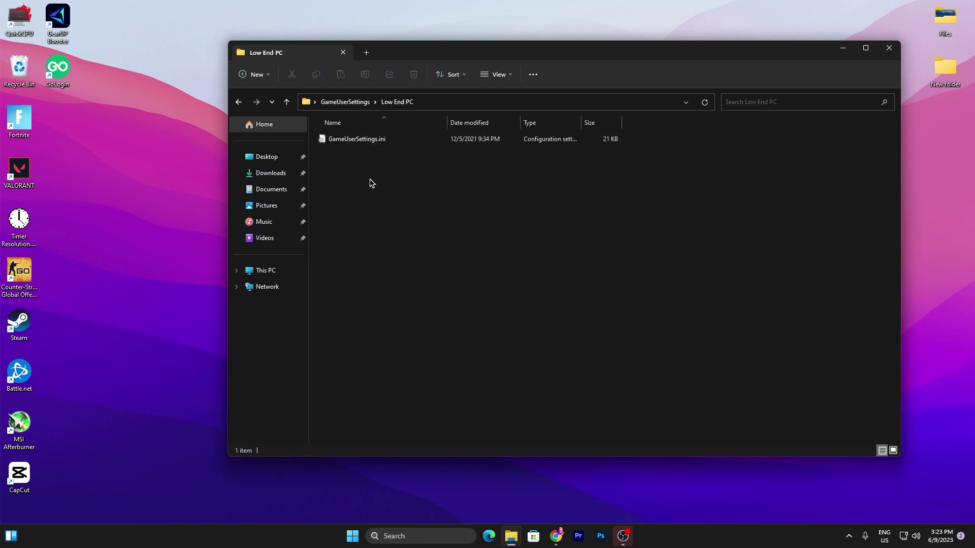
{"action": "right_click", "coordinate": [365, 142]}
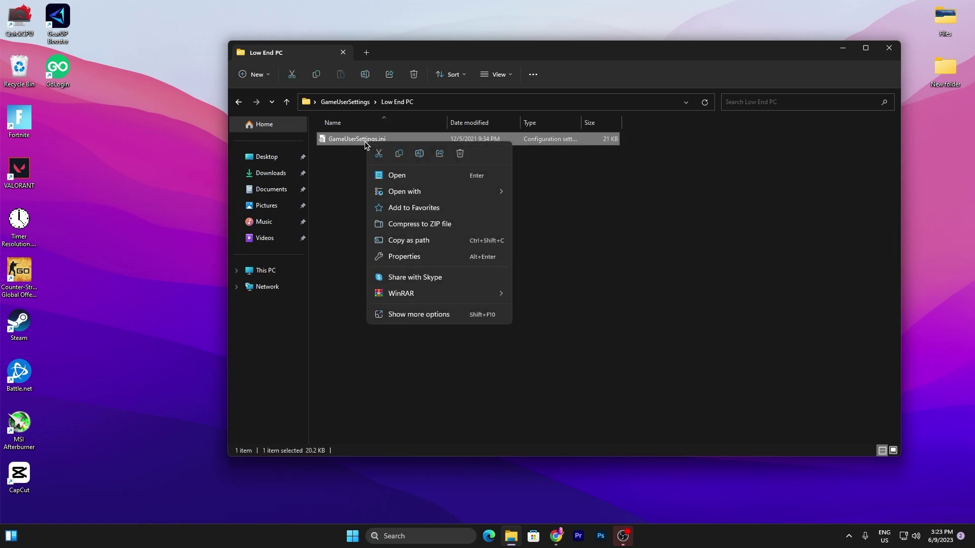
{"action": "left_click", "coordinate": [406, 315]}
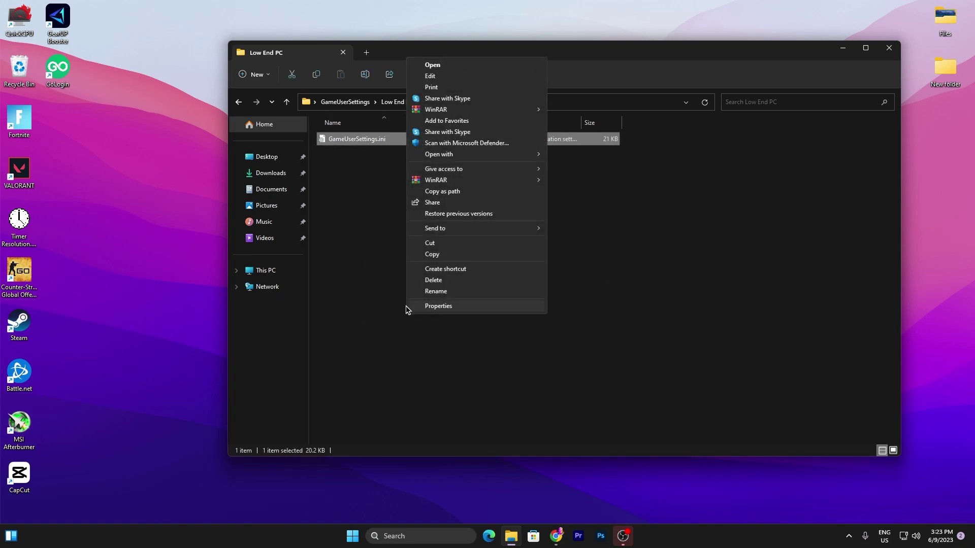
{"action": "left_click", "coordinate": [437, 256]}
{"action": "left_click", "coordinate": [889, 48]}
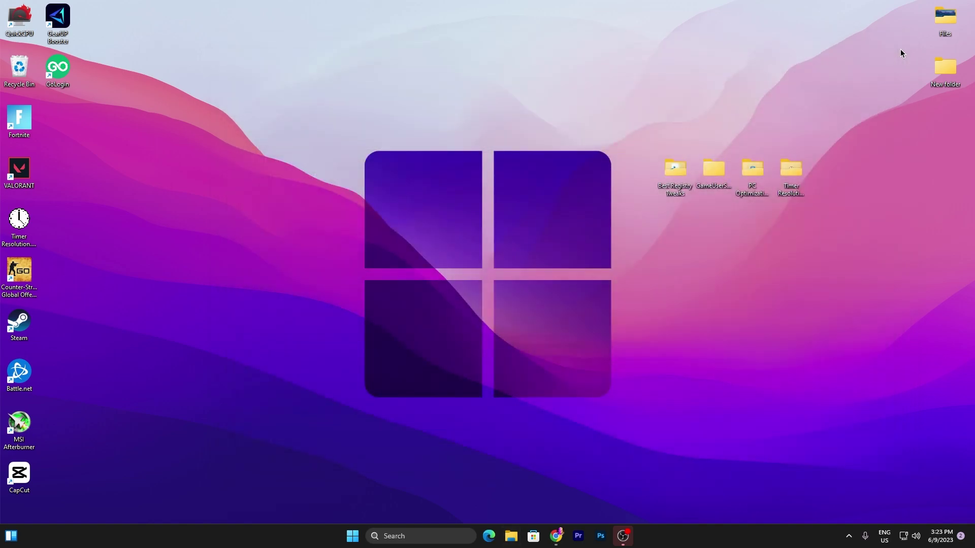
Step: Open the local app data folder by running %localappdata%
{"action": "key", "text": "super+r"}
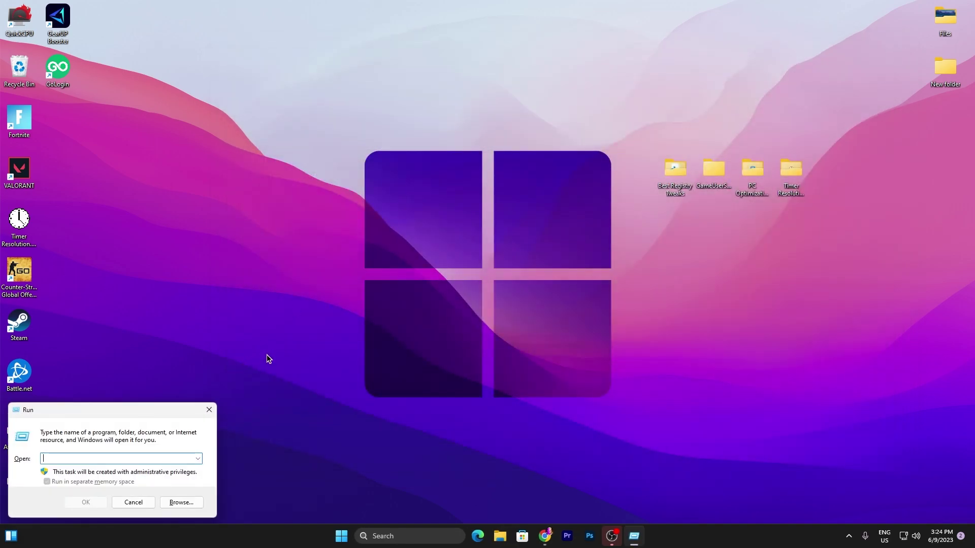
{"action": "type", "text": "%localappdata%"}
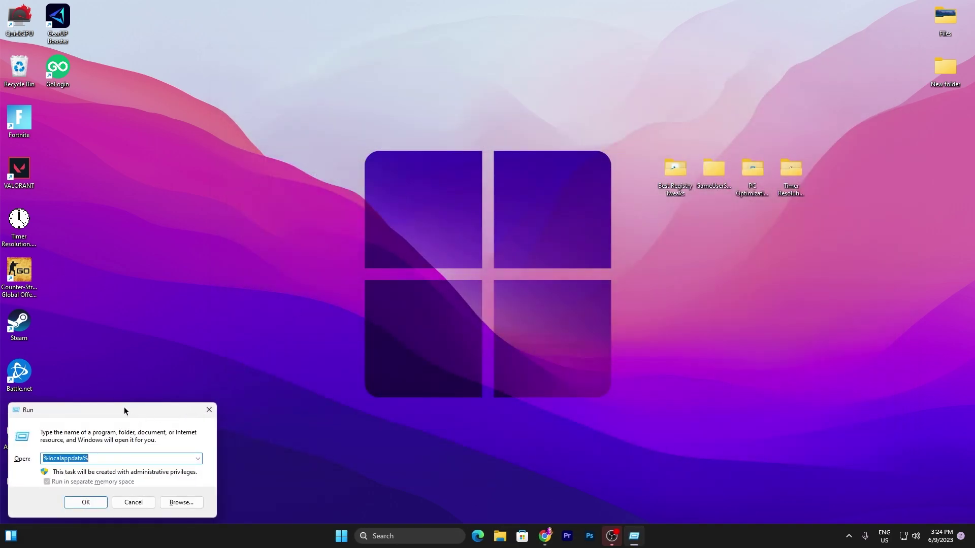
{"action": "left_click_drag", "start_coordinate": [124, 407], "coordinate": [532, 192]}
{"action": "left_click", "coordinate": [493, 287]}
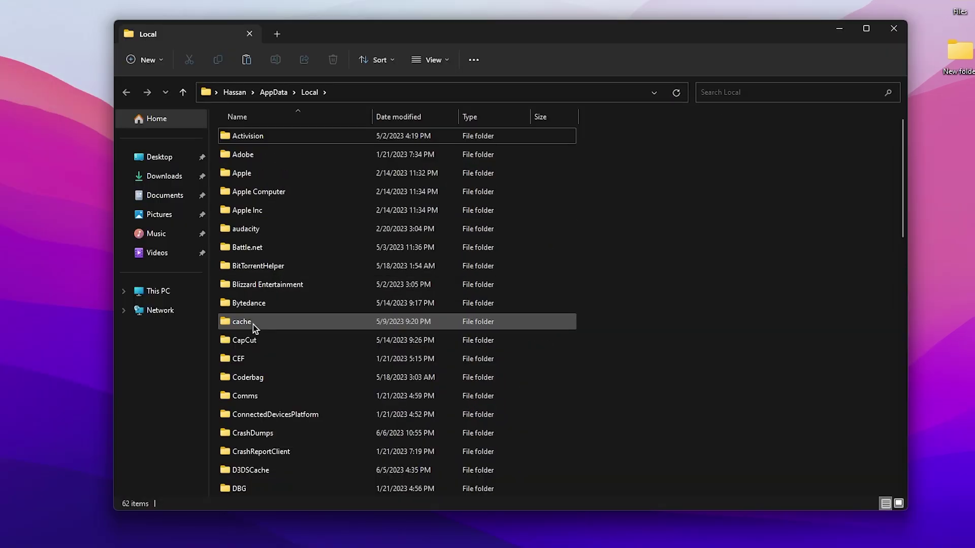
Step: Go to the Fortnite configuration folder FortniteGame > Saved > Config > WindowsClient
{"action": "left_click", "coordinate": [311, 301]}
{"action": "scroll", "coordinate": [312, 301], "scroll_direction": "down", "scroll_amount": 8}
{"action": "double_click", "coordinate": [255, 132]}
{"action": "double_click", "coordinate": [263, 141]}
{"action": "double_click", "coordinate": [252, 158]}
{"action": "double_click", "coordinate": [275, 159]}
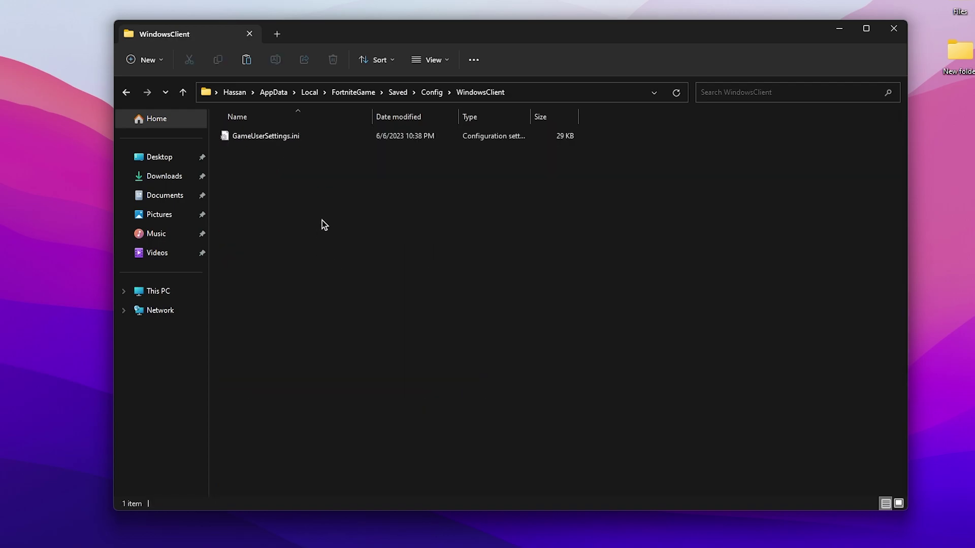
Step: Try to paste the copied GameUserSettings.ini into the WindowsClient folder, and close the window
{"action": "right_click", "coordinate": [323, 221]}
{"action": "left_click", "coordinate": [367, 416]}
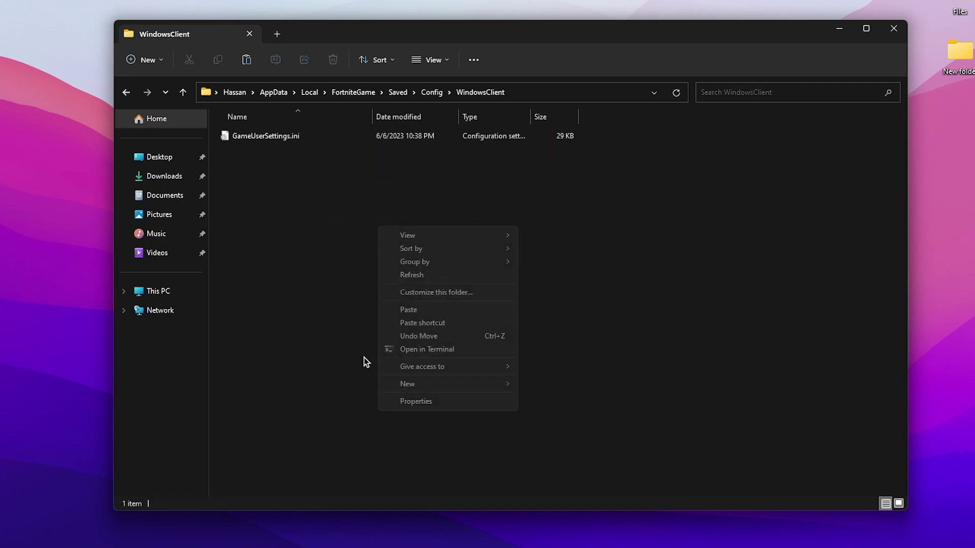
{"action": "left_click", "coordinate": [408, 310]}
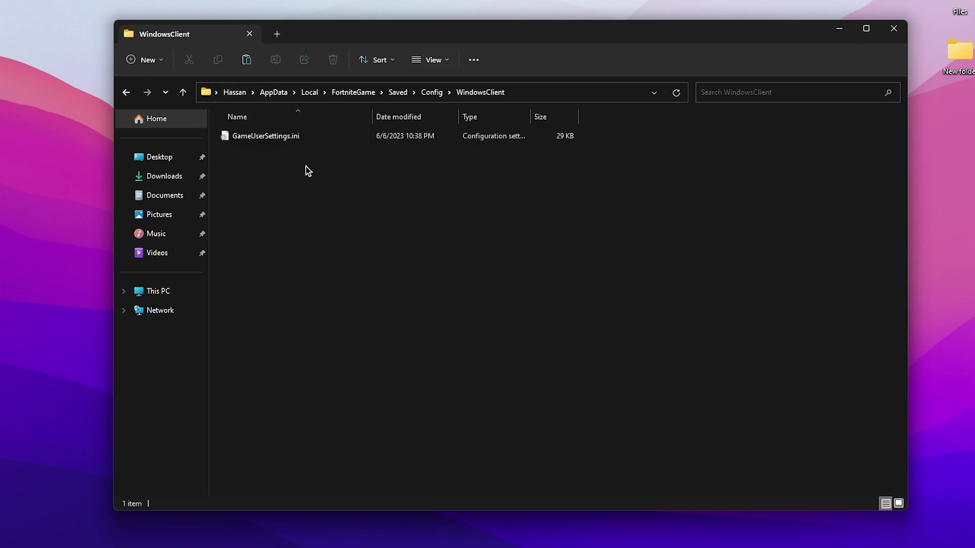
{"action": "left_click", "coordinate": [894, 30]}
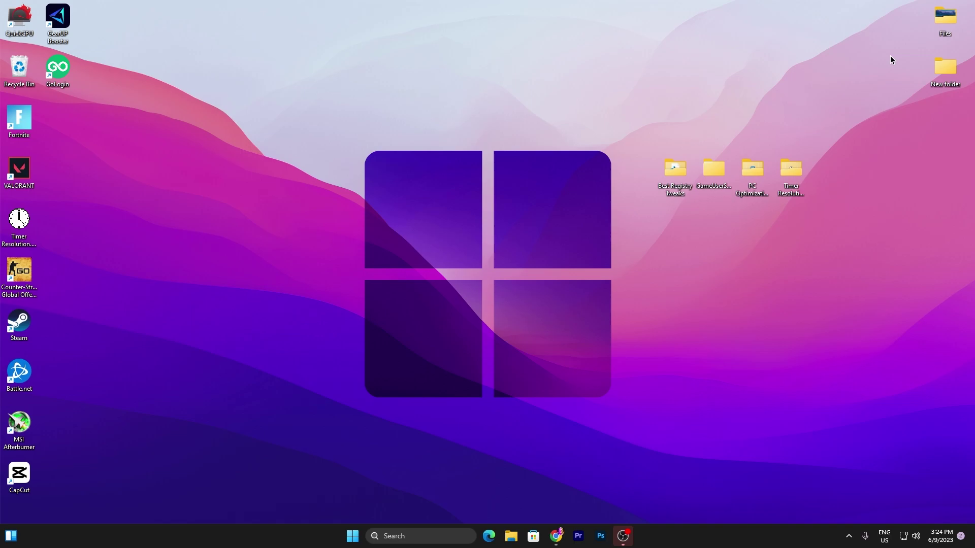
Step: Run the mzram.exe installer from the desktop's PC Optimization Softwares folder with English as the setup language
{"action": "double_click", "coordinate": [741, 170]}
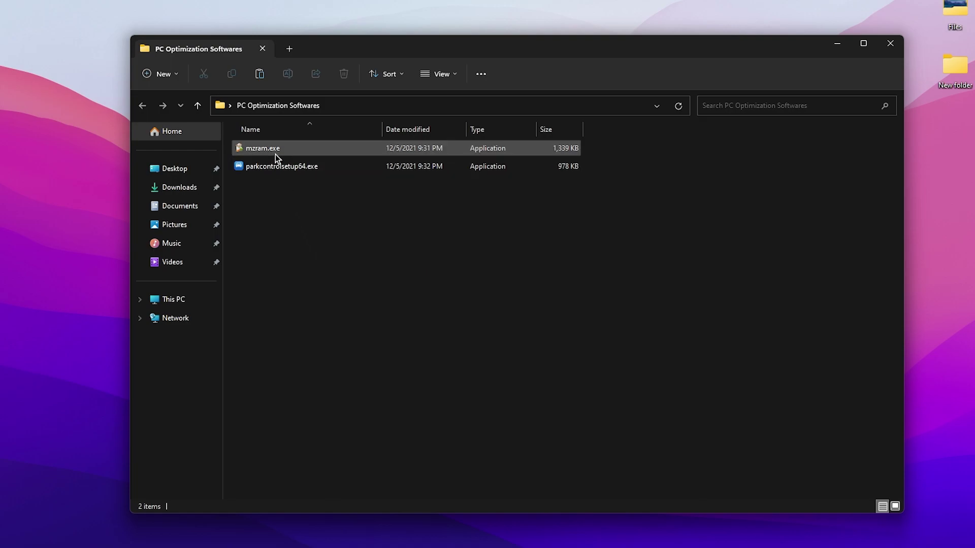
{"action": "mouse_move", "coordinate": [275, 155]}
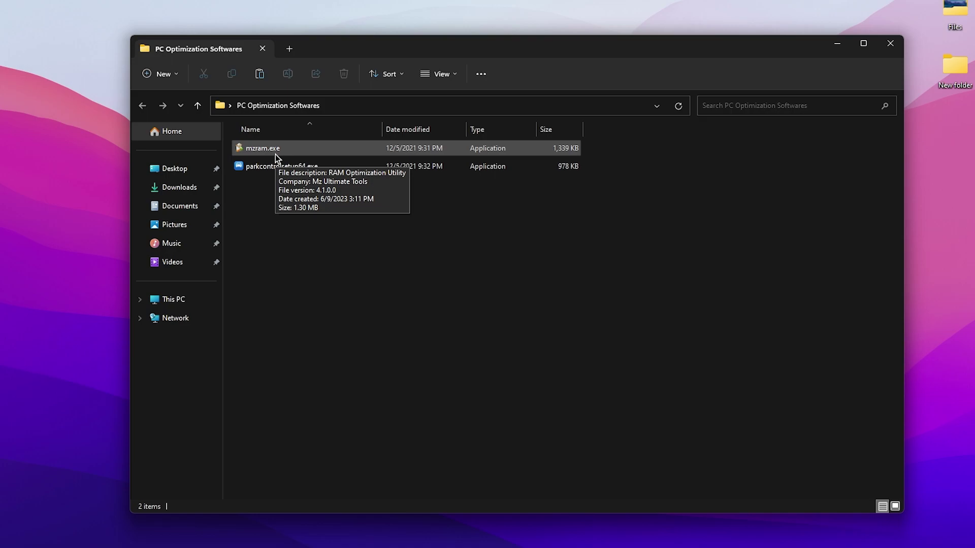
{"action": "double_click", "coordinate": [275, 154]}
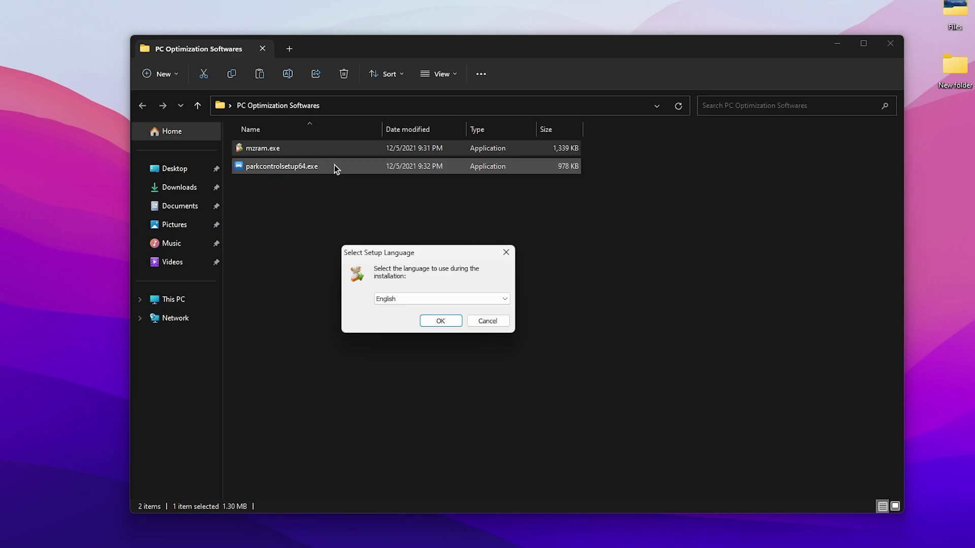
{"action": "left_click", "coordinate": [447, 319]}
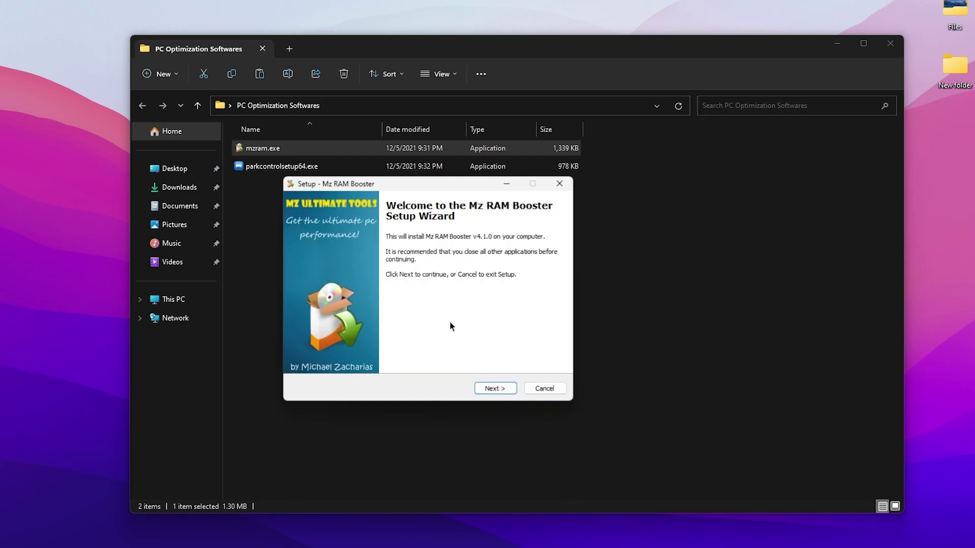
Step: Install Mz RAM Booster with the default Start Menu folder and a desktop icon, and launch it on finishing setup
{"action": "left_click", "coordinate": [496, 388]}
{"action": "left_click", "coordinate": [496, 388]}
{"action": "left_click", "coordinate": [496, 388]}
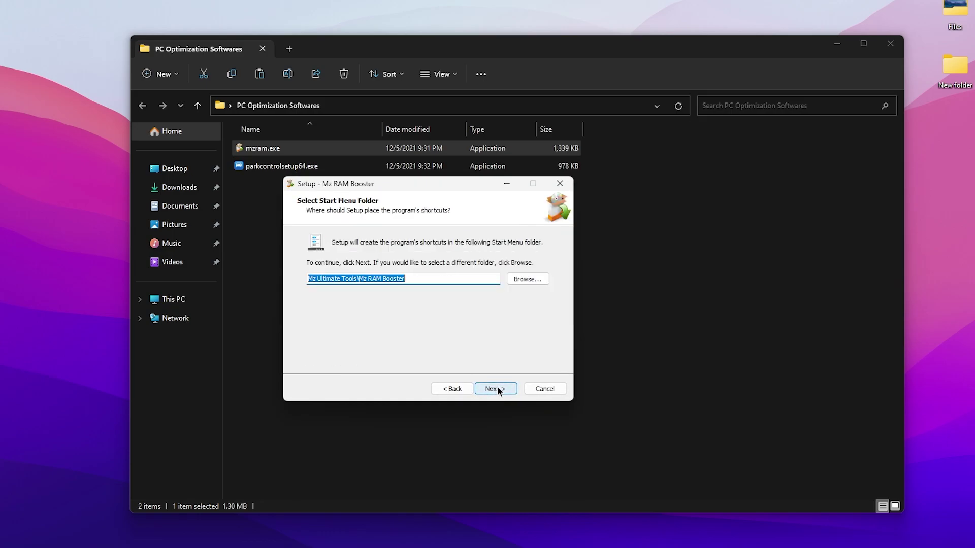
{"action": "left_click", "coordinate": [496, 388]}
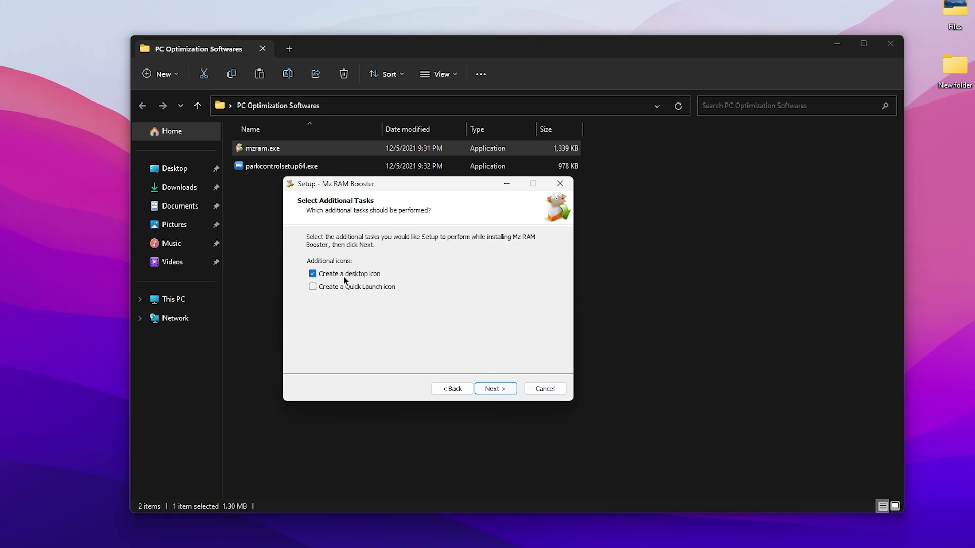
{"action": "left_click", "coordinate": [496, 389]}
{"action": "left_click", "coordinate": [497, 389]}
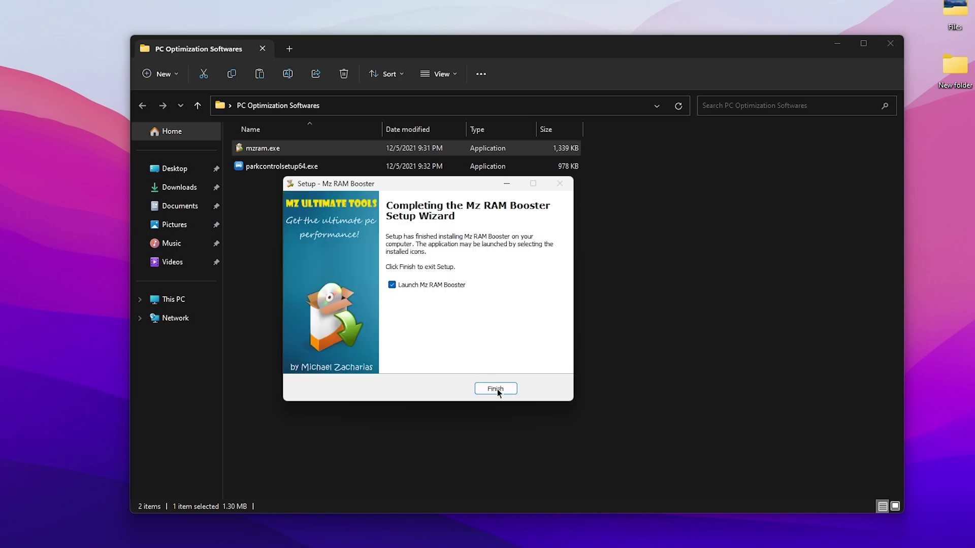
{"action": "left_click", "coordinate": [496, 389]}
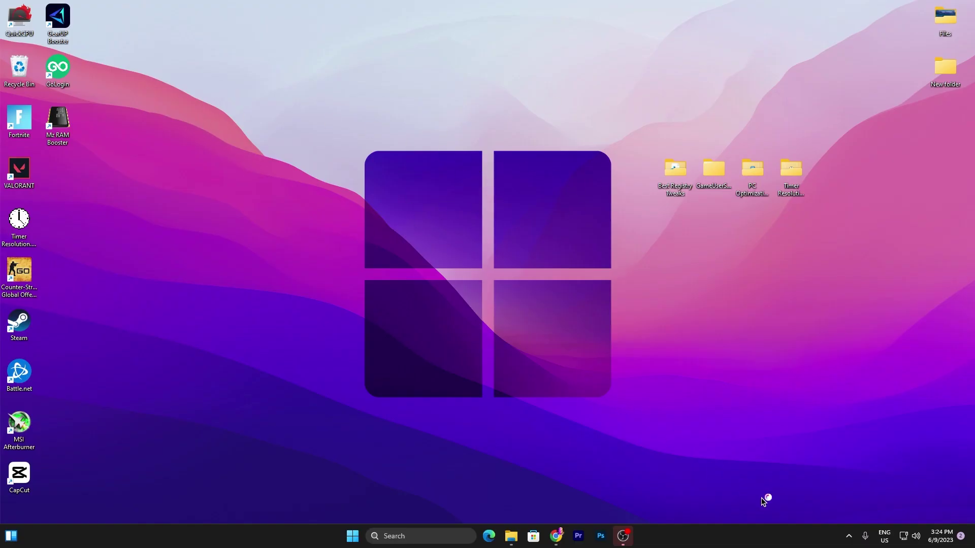
Step: Bring up Mz RAM Booster from the system tray and run its Smart Optimize and Recover RAM tasks
{"action": "left_click", "coordinate": [848, 536]}
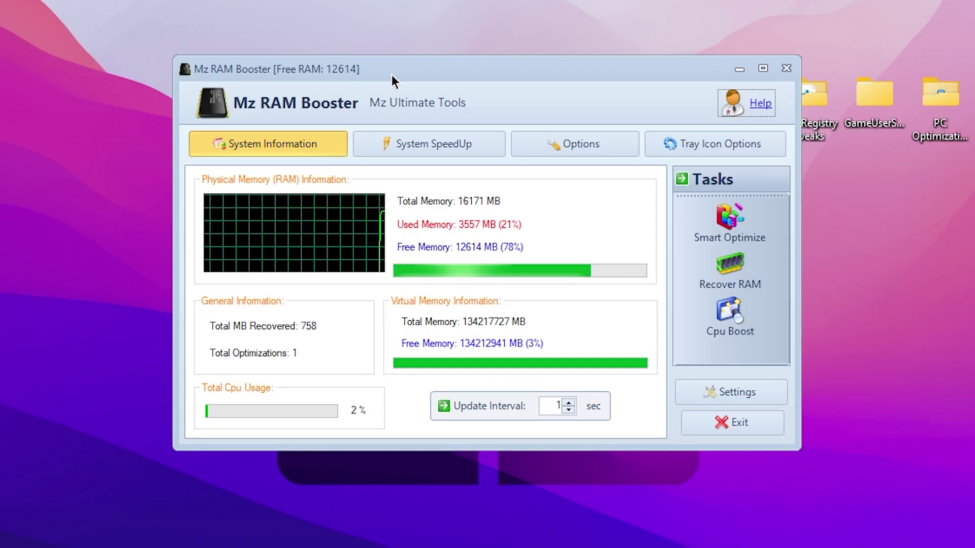
{"action": "left_click", "coordinate": [732, 226]}
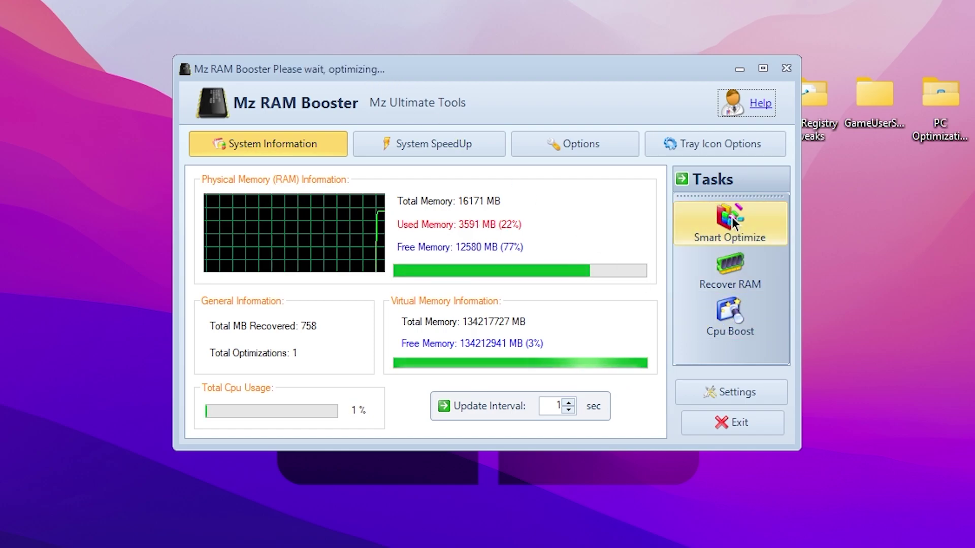
{"action": "left_click", "coordinate": [715, 223]}
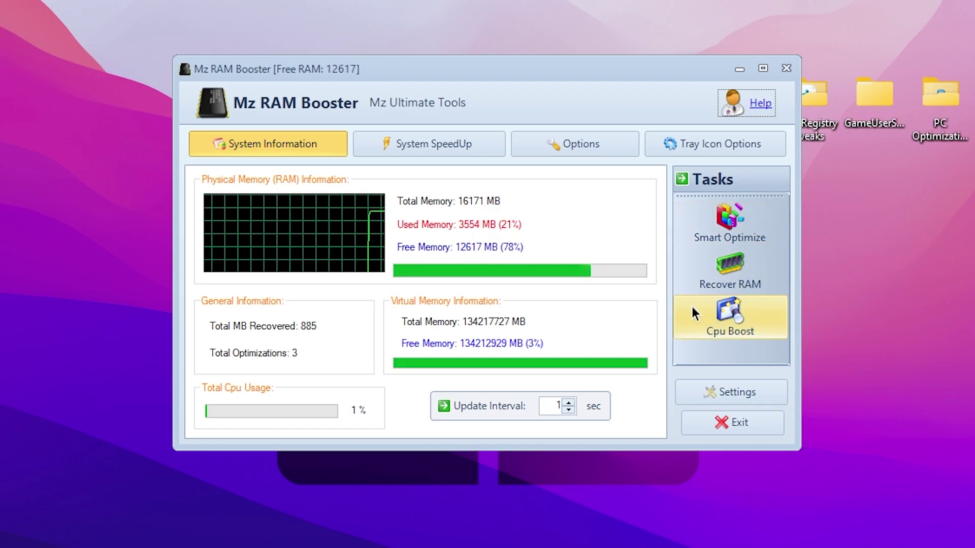
{"action": "left_click", "coordinate": [741, 274]}
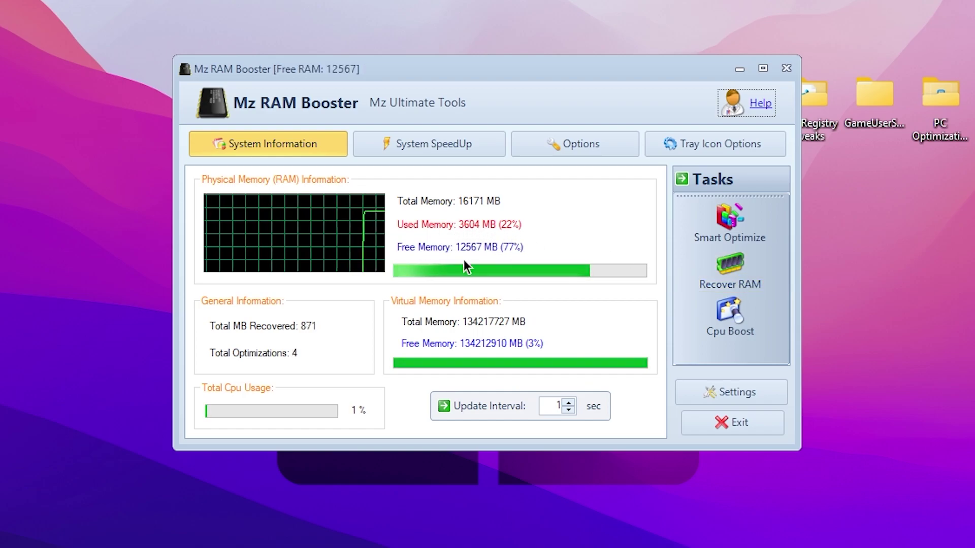
{"action": "left_click", "coordinate": [696, 275]}
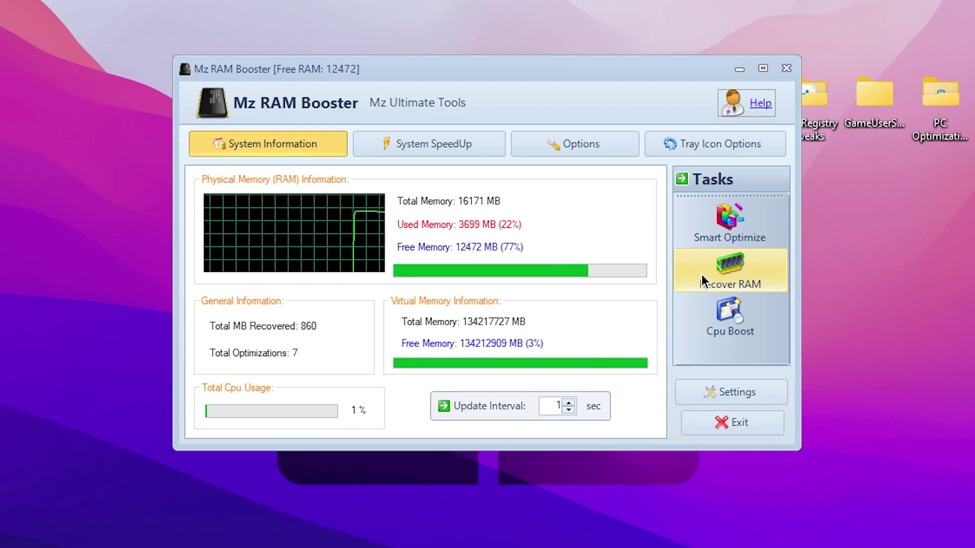
Step: Apply the recommended System SpeedUp values for the system, CPU priority and shutdown tweaks in Mz RAM Booster
{"action": "left_click", "coordinate": [421, 144]}
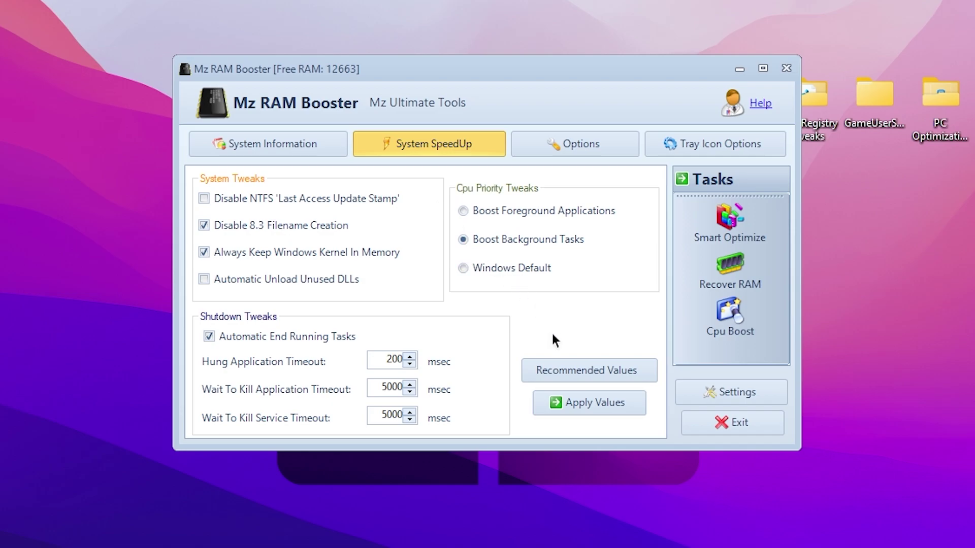
{"action": "left_click", "coordinate": [565, 375]}
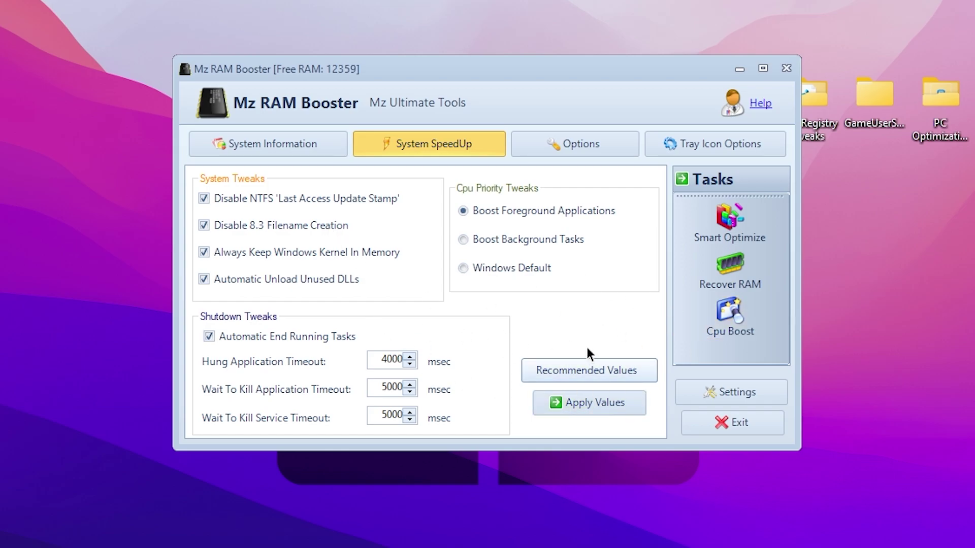
{"action": "left_click", "coordinate": [587, 403]}
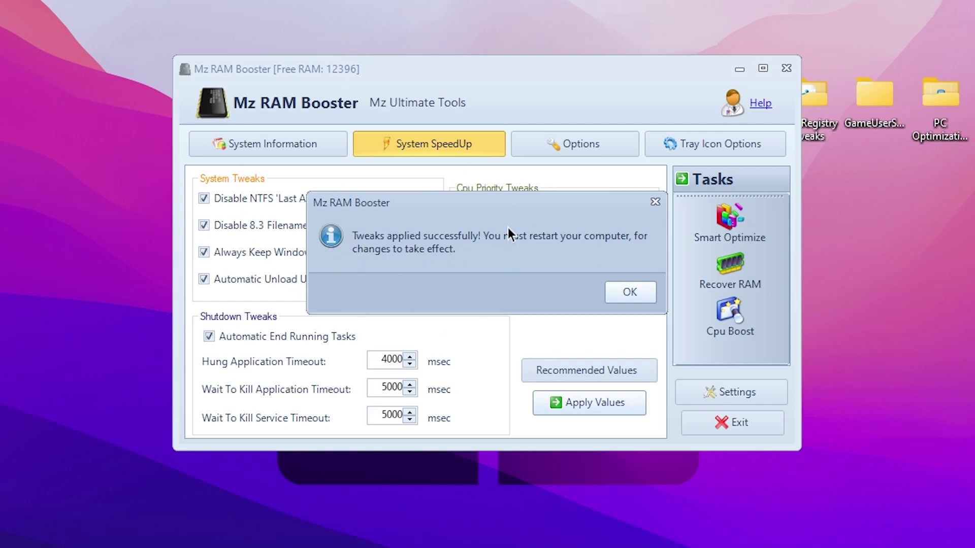
{"action": "left_click", "coordinate": [630, 292]}
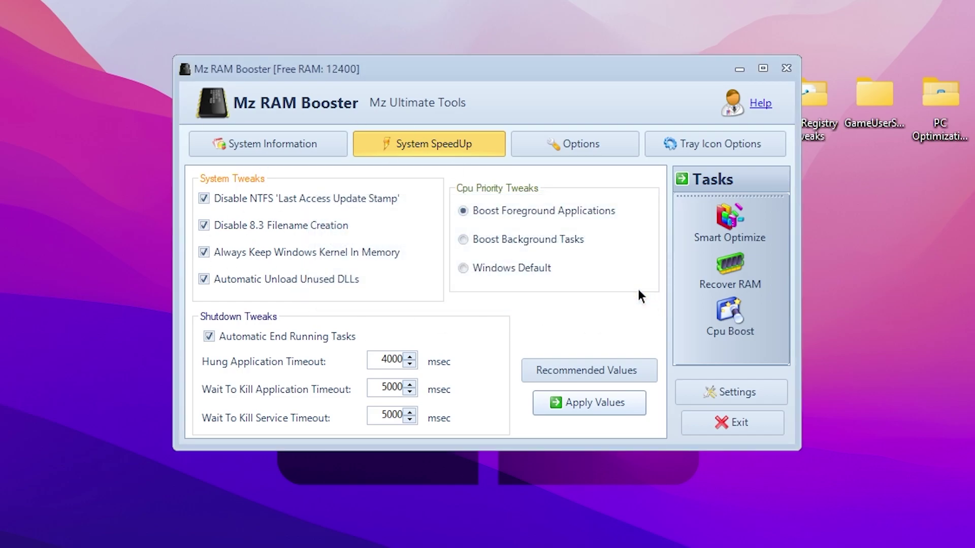
Step: Apply the recommended optimize, general and recover options in Mz RAM Booster, and close its window
{"action": "left_click", "coordinate": [572, 144]}
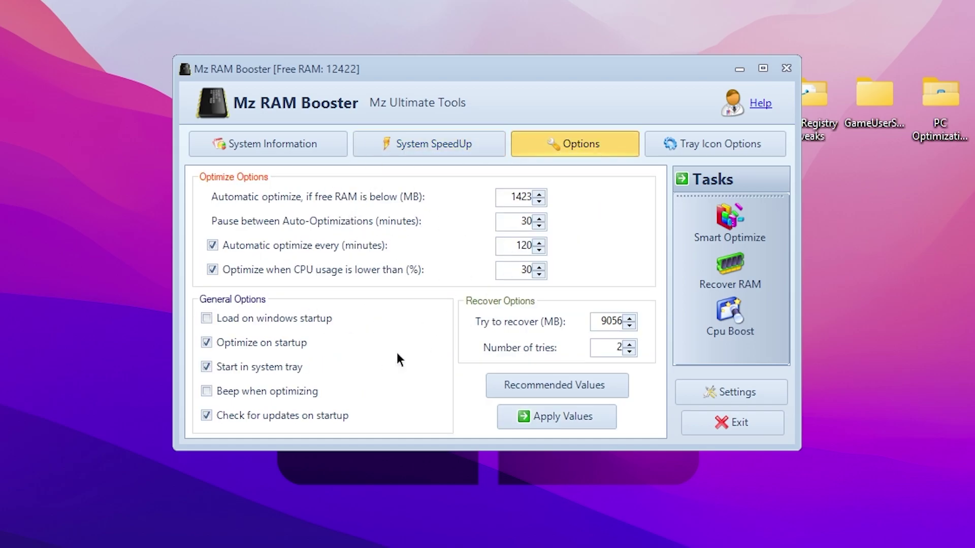
{"action": "left_click", "coordinate": [553, 382]}
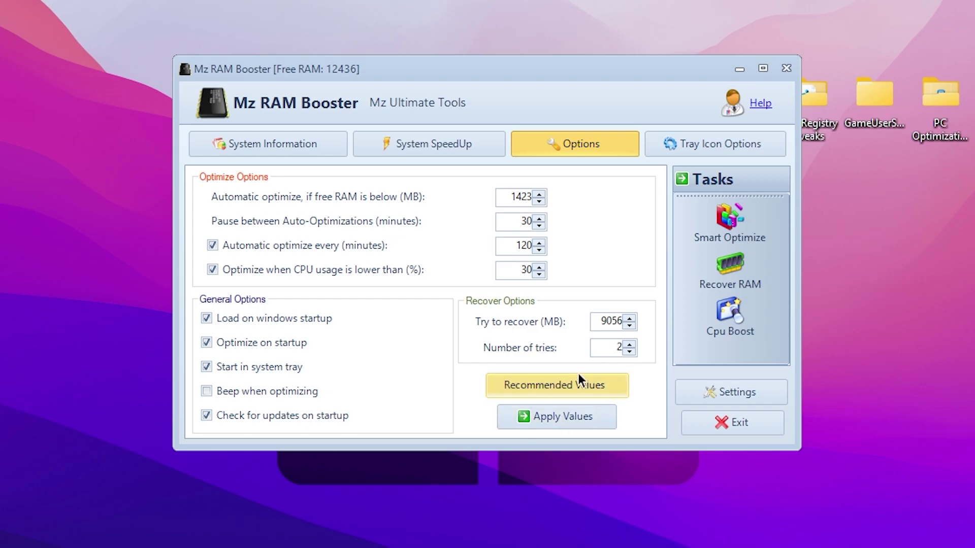
{"action": "left_click", "coordinate": [564, 422]}
{"action": "left_click", "coordinate": [553, 286]}
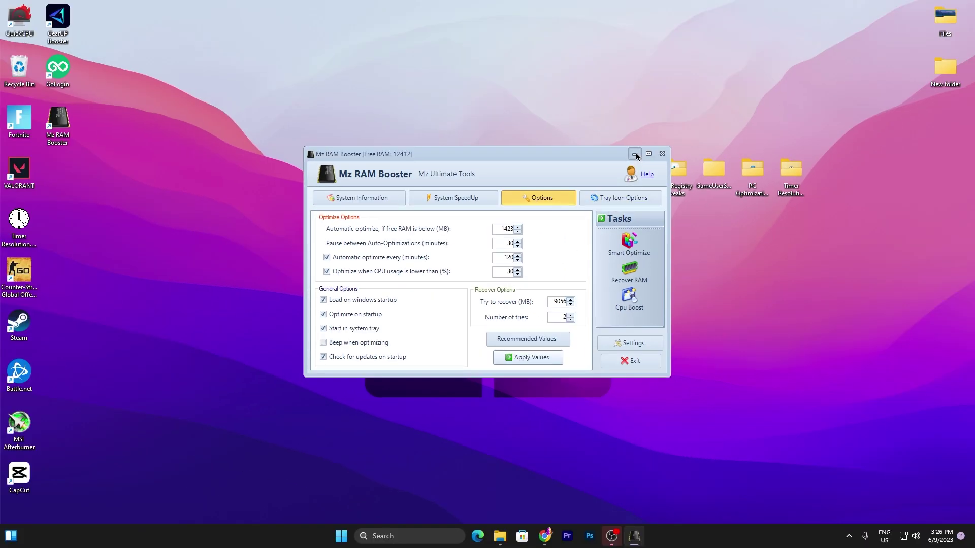
{"action": "left_click", "coordinate": [634, 154]}
{"action": "left_click", "coordinate": [634, 536]}
{"action": "left_click", "coordinate": [663, 153]}
{"action": "left_click", "coordinate": [849, 536]}
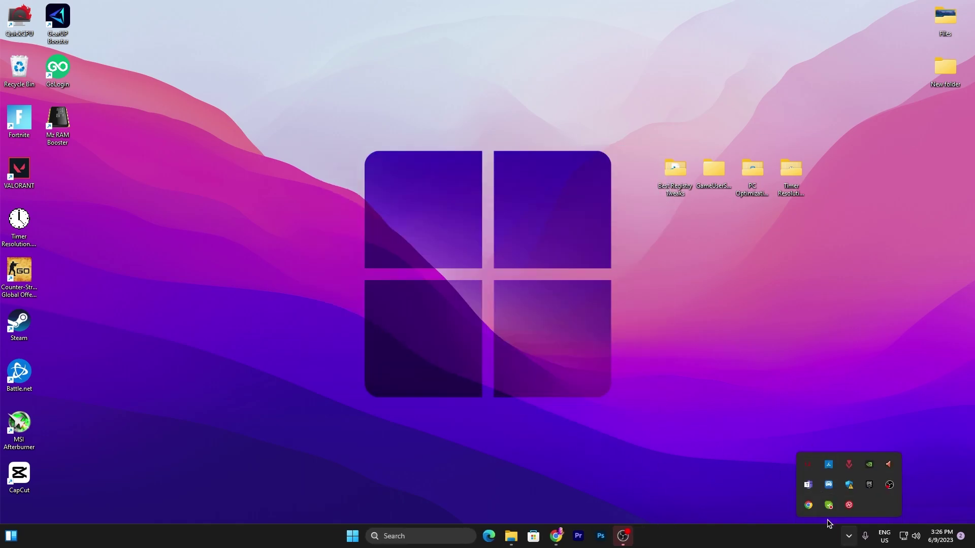
{"action": "left_click", "coordinate": [848, 536]}
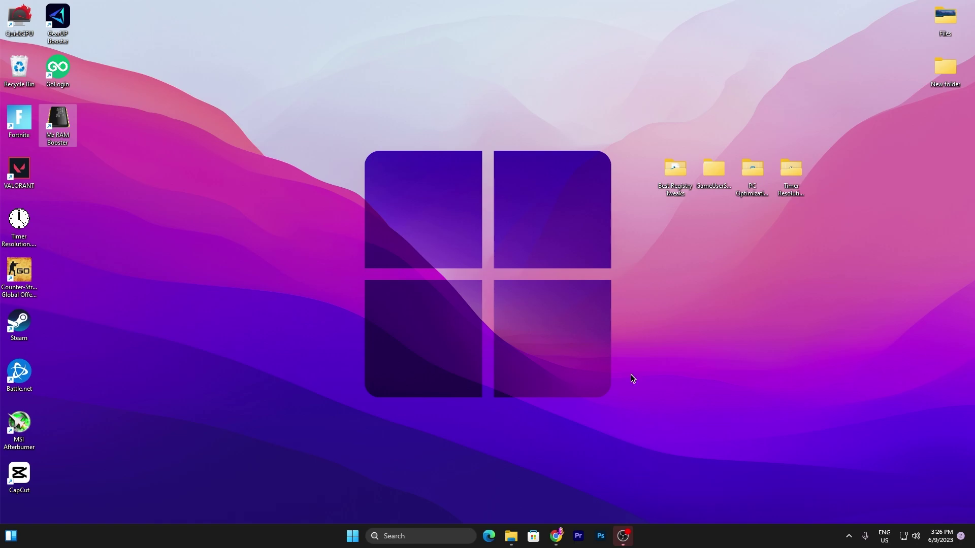
{"action": "left_click", "coordinate": [848, 536]}
{"action": "left_click_drag", "start_coordinate": [803, 490], "coordinate": [593, 312]}
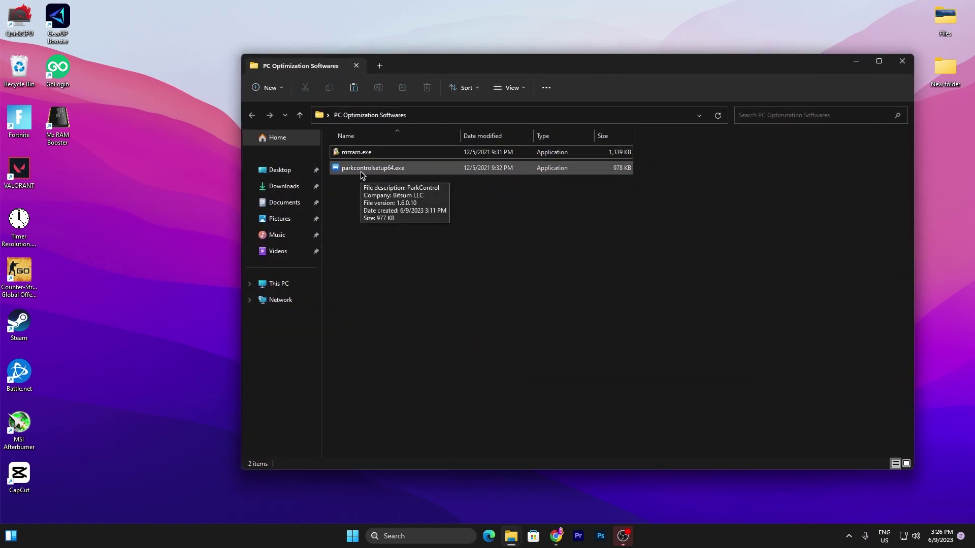
Step: Close the PC Optimization Softwares folder, and choose and confirm the Bitsum Highest Performance power profile in ParkControl
{"action": "left_click", "coordinate": [902, 62]}
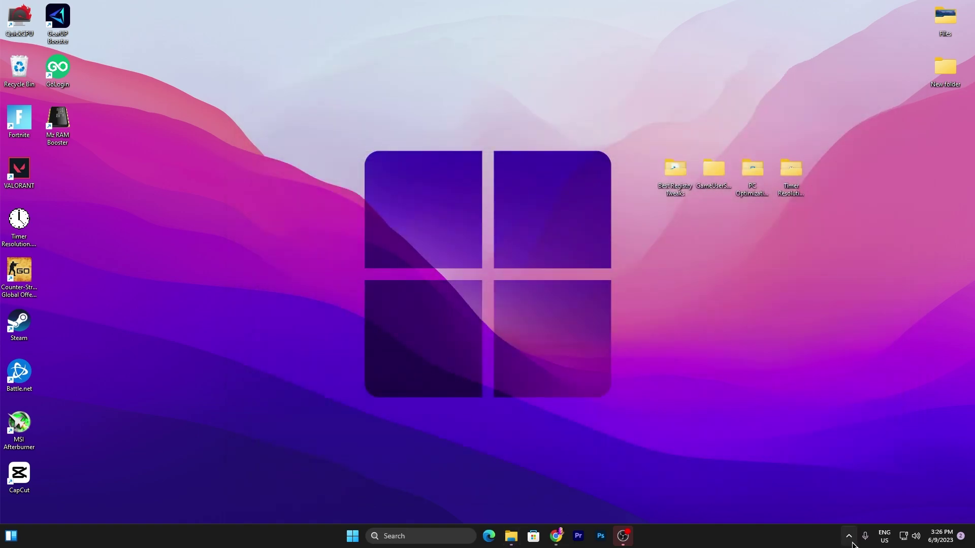
{"action": "left_click", "coordinate": [849, 536]}
{"action": "left_click", "coordinate": [835, 489]}
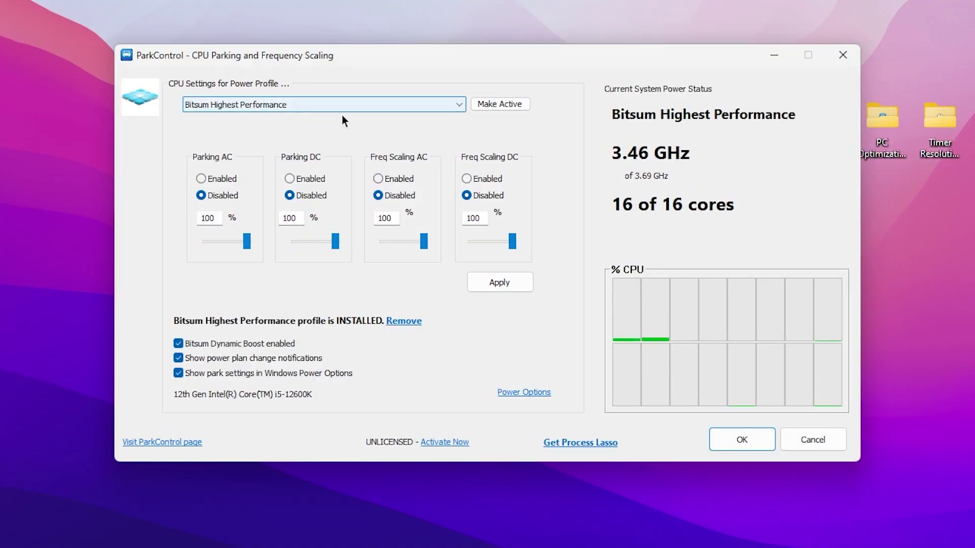
{"action": "left_click", "coordinate": [460, 101]}
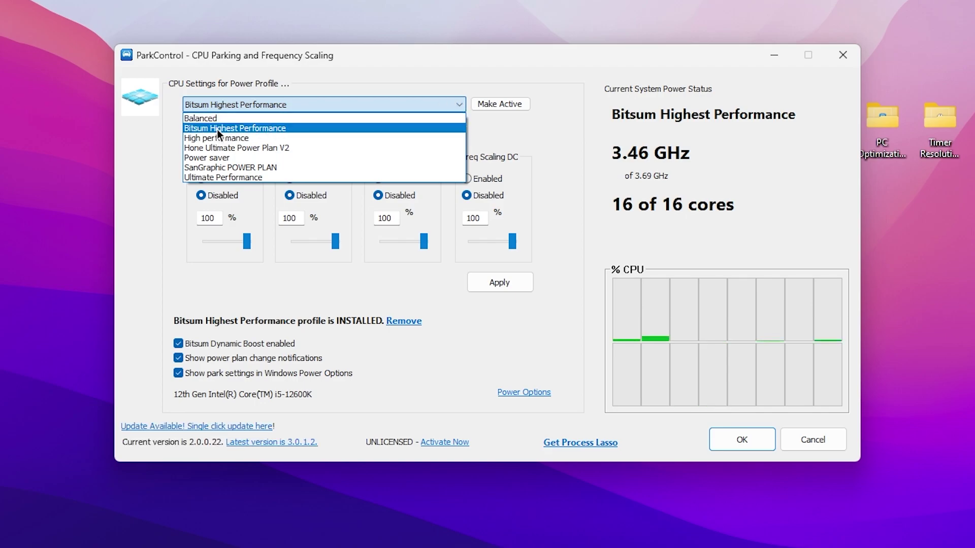
{"action": "left_click", "coordinate": [206, 127]}
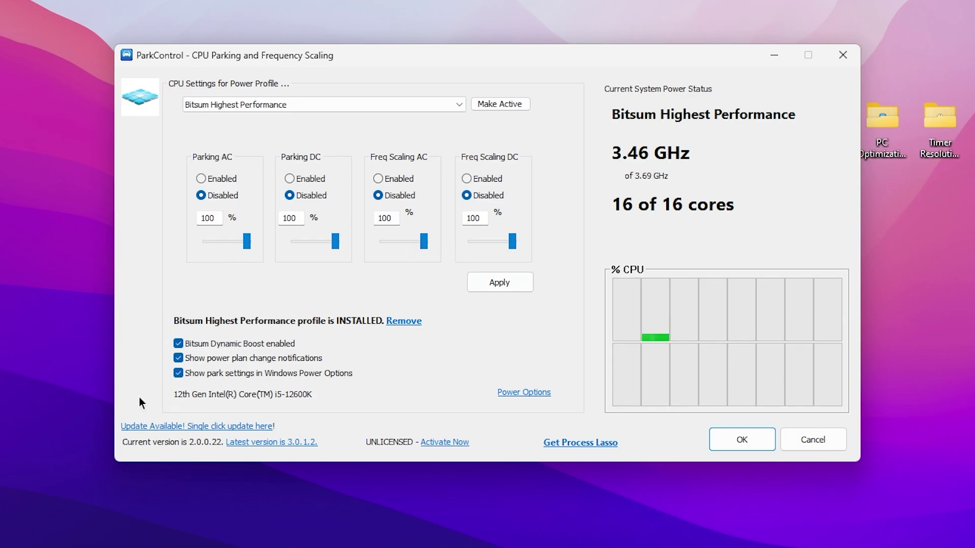
{"action": "left_click", "coordinate": [748, 439]}
{"action": "left_click", "coordinate": [850, 537]}
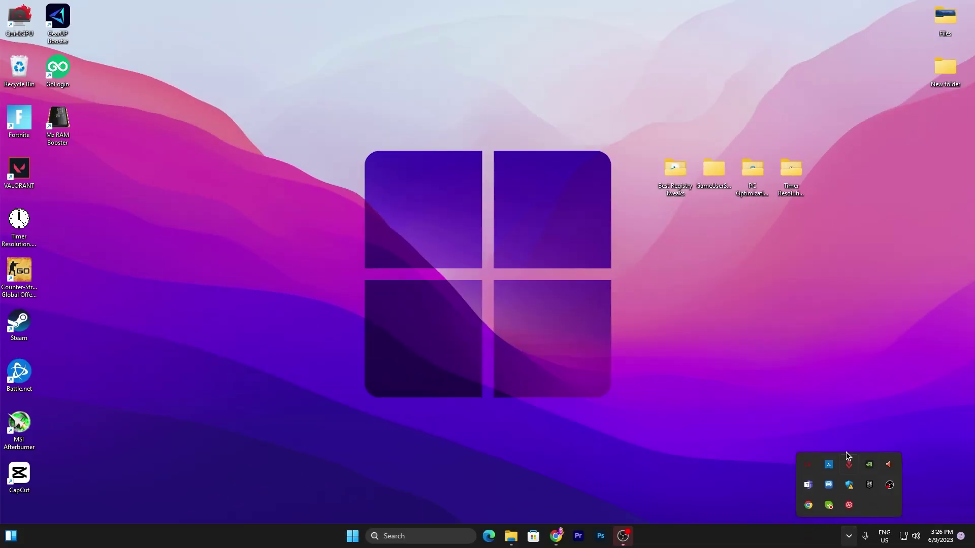
{"action": "left_click", "coordinate": [848, 541]}
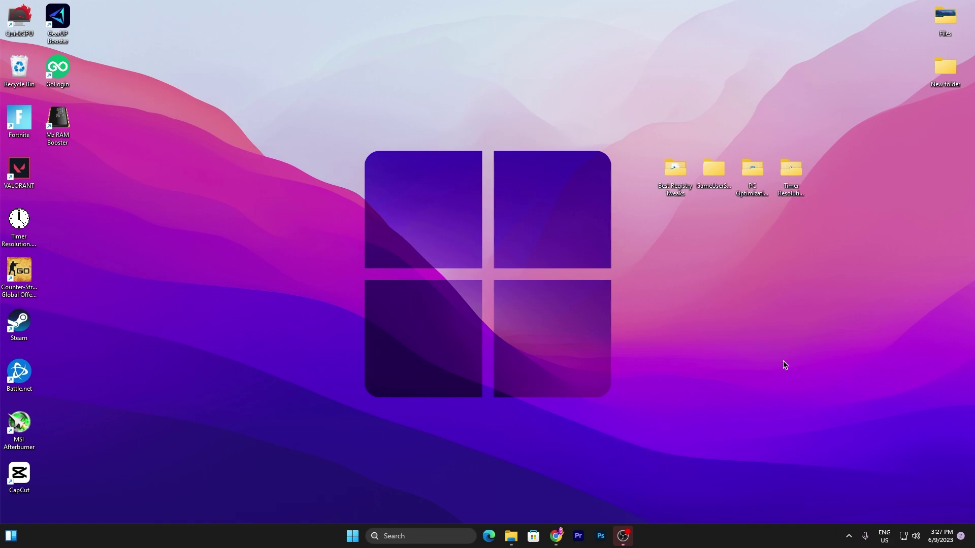
Step: Set the timer resolution to maximum with the desktop's Timer Resolution tool, leaving it minimized and closing its folder
{"action": "double_click", "coordinate": [797, 166]}
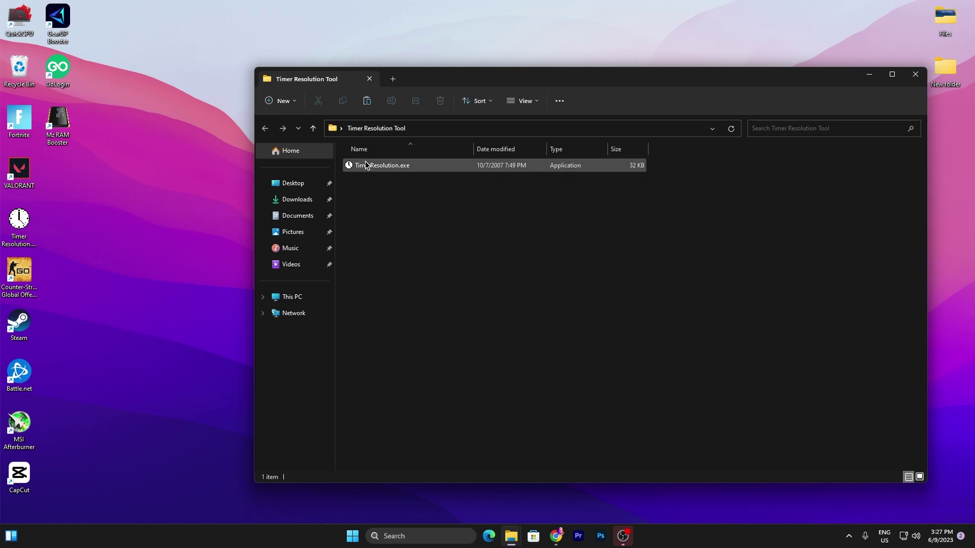
{"action": "double_click", "coordinate": [19, 219]}
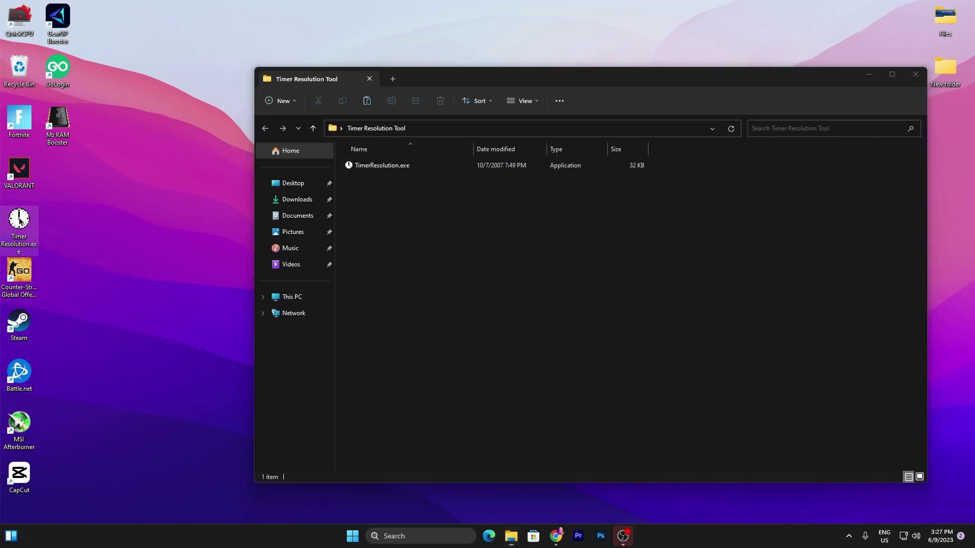
{"action": "left_click", "coordinate": [421, 301]}
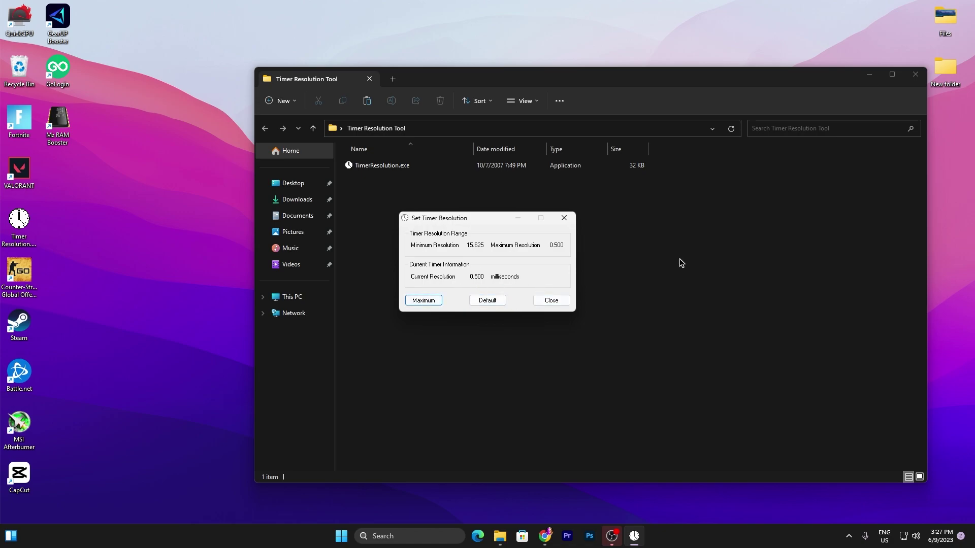
{"action": "left_click", "coordinate": [916, 74]}
{"action": "left_click", "coordinate": [518, 217]}
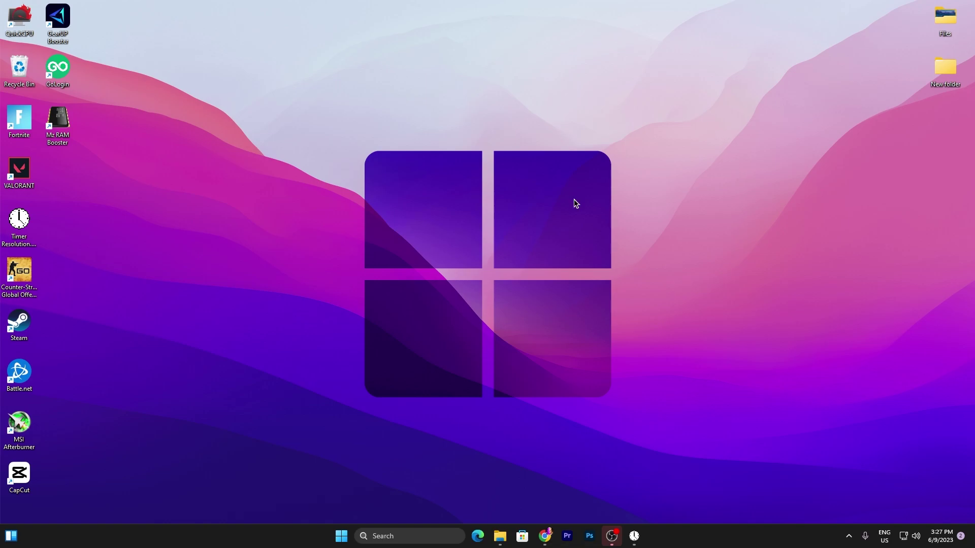
Step: Open Windows Settings and check the Game Mode option in the gaming settings
{"action": "left_click", "coordinate": [340, 536]}
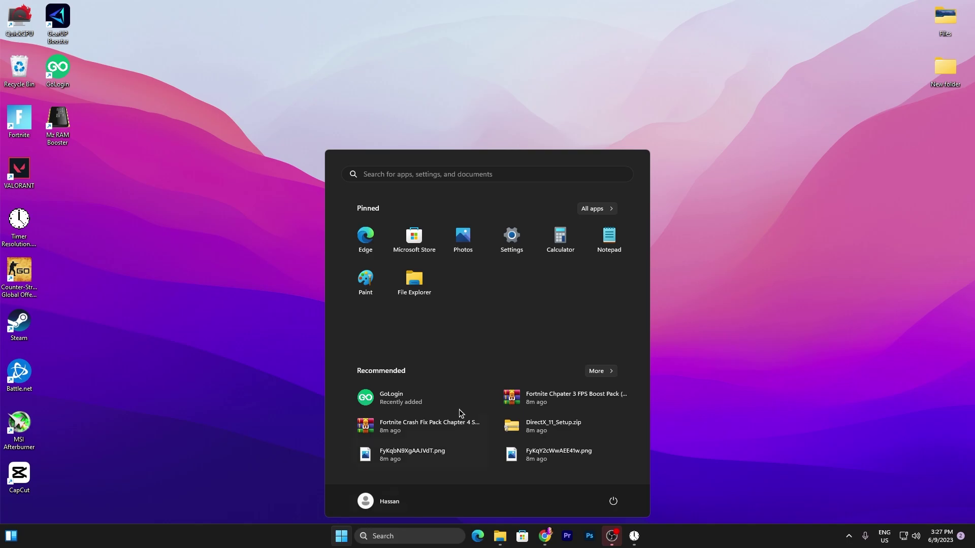
{"action": "left_click", "coordinate": [511, 247]}
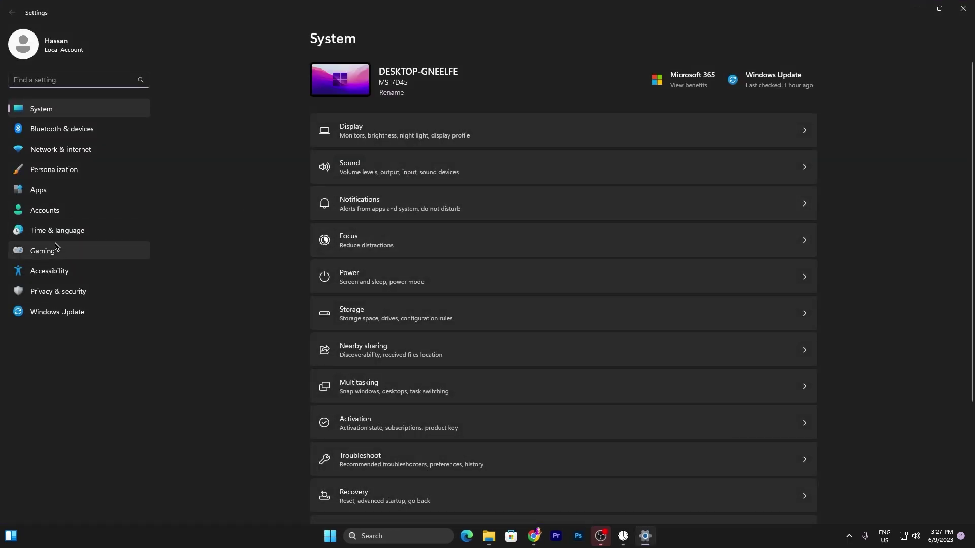
{"action": "left_click", "coordinate": [51, 251]}
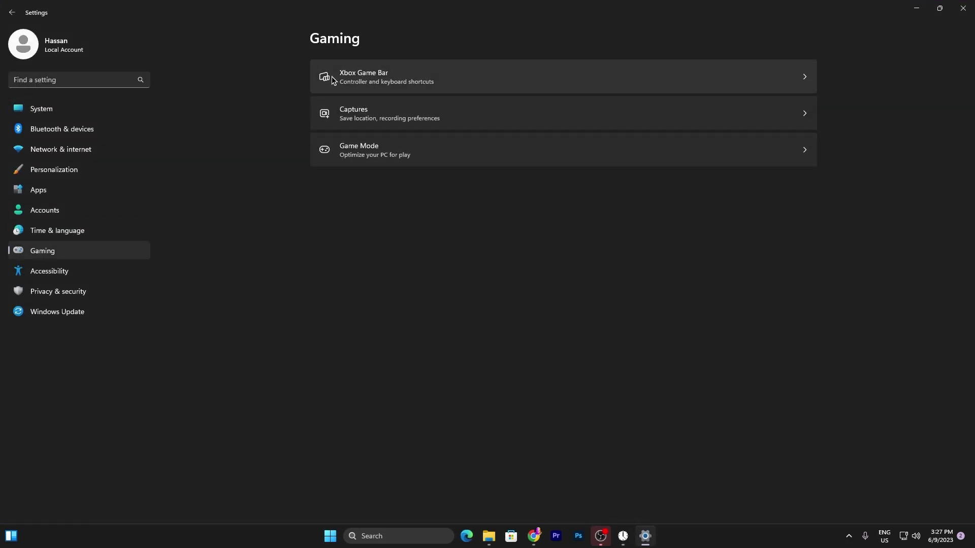
{"action": "left_click", "coordinate": [375, 136]}
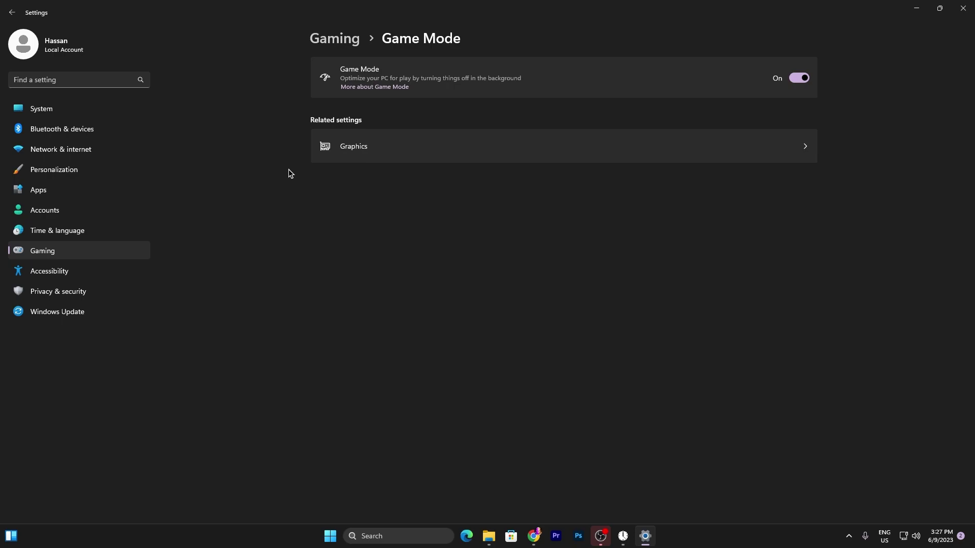
Step: Check the hardware-accelerated GPU scheduling, variable refresh rate and windowed games optimizations in the default graphics settings, and return to the Graphics page
{"action": "left_click", "coordinate": [393, 145]}
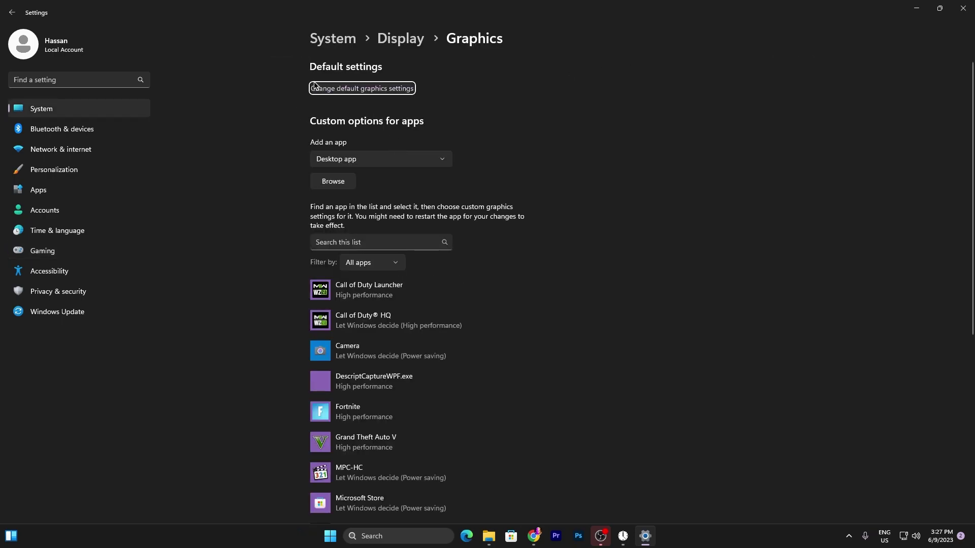
{"action": "left_click", "coordinate": [351, 90]}
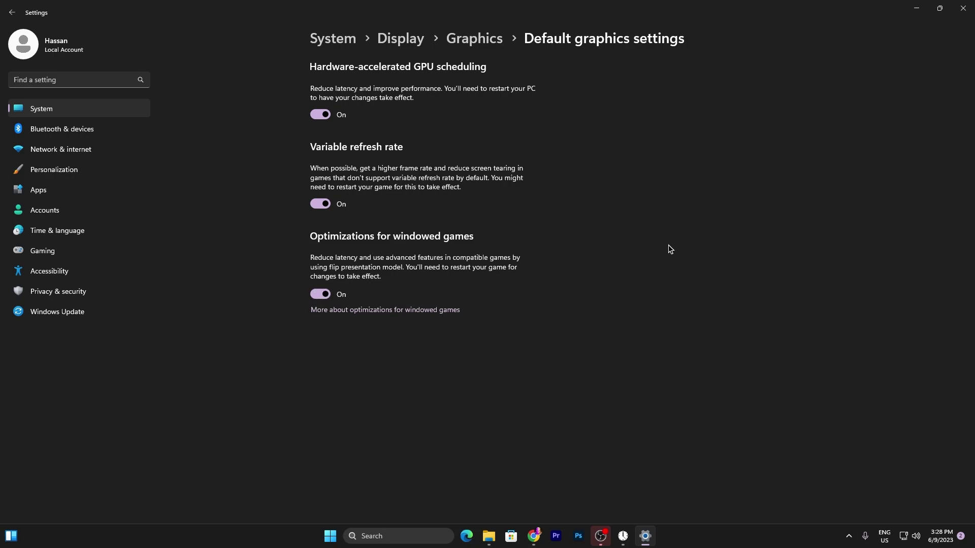
{"action": "key", "text": "alt+Left"}
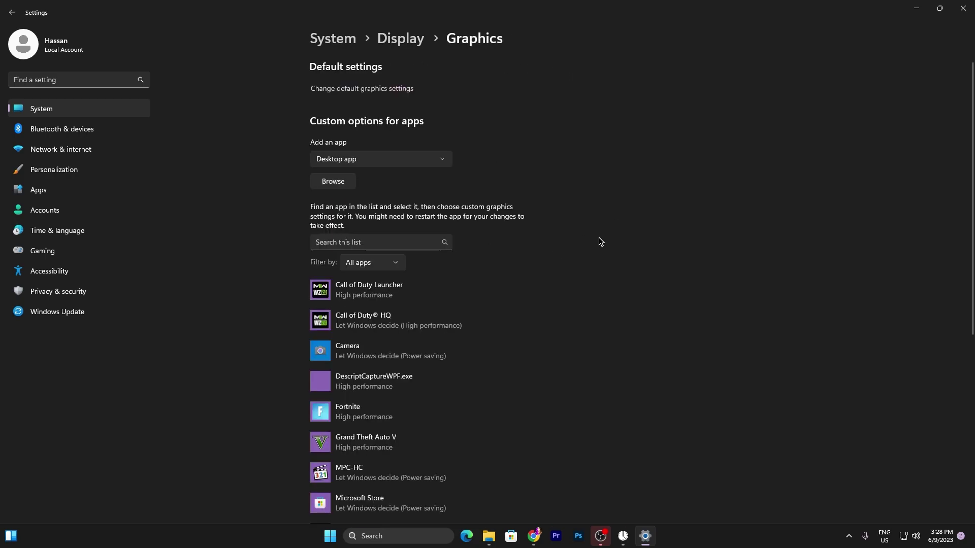
{"action": "scroll", "coordinate": [392, 161], "scroll_direction": "down", "scroll_amount": 5}
{"action": "scroll", "coordinate": [453, 241], "scroll_direction": "up", "scroll_amount": 5}
{"action": "scroll", "coordinate": [454, 240], "scroll_direction": "up", "scroll_amount": 1}
{"action": "left_click", "coordinate": [344, 179]}
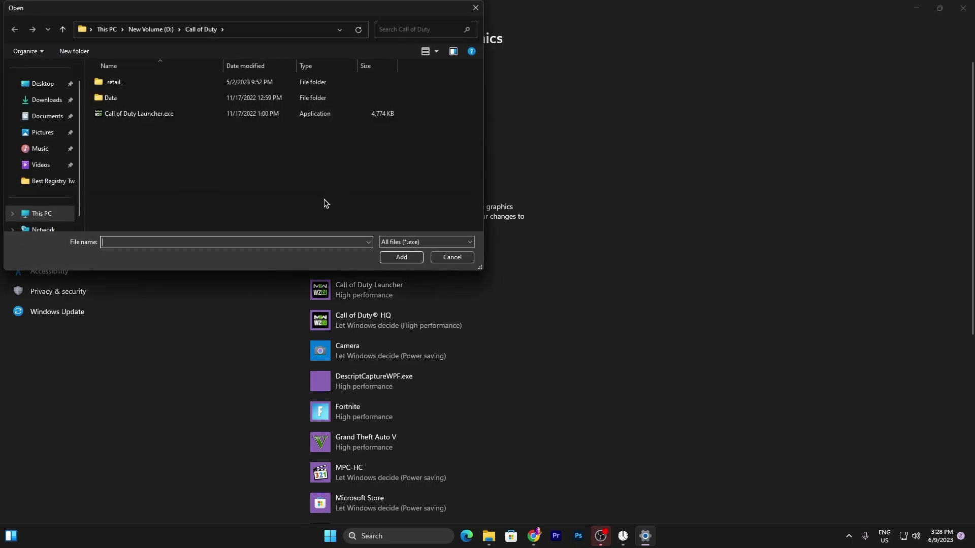
{"action": "left_click", "coordinate": [437, 261]}
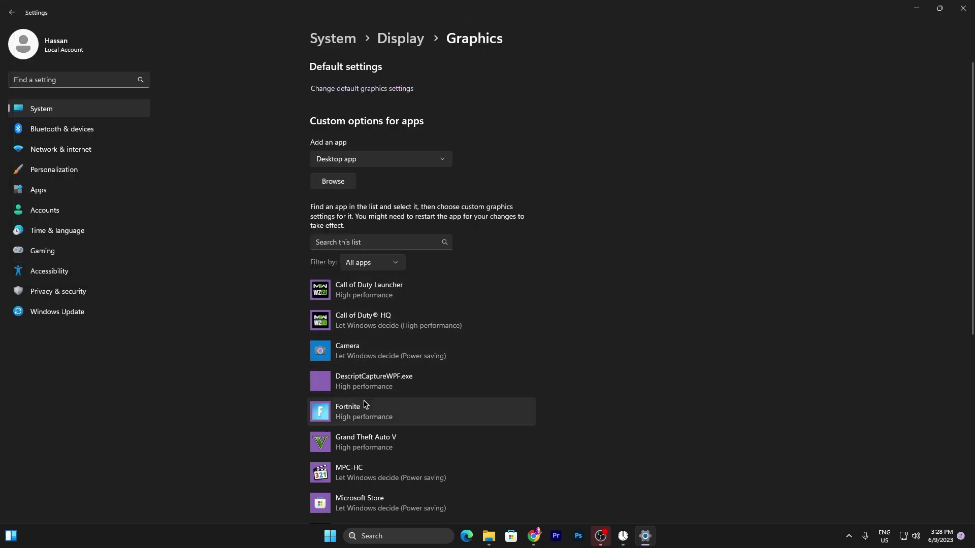
Step: Save Fortnite's graphics preference as High performance, and close Windows Settings
{"action": "left_click", "coordinate": [358, 405]}
{"action": "left_click", "coordinate": [465, 468]}
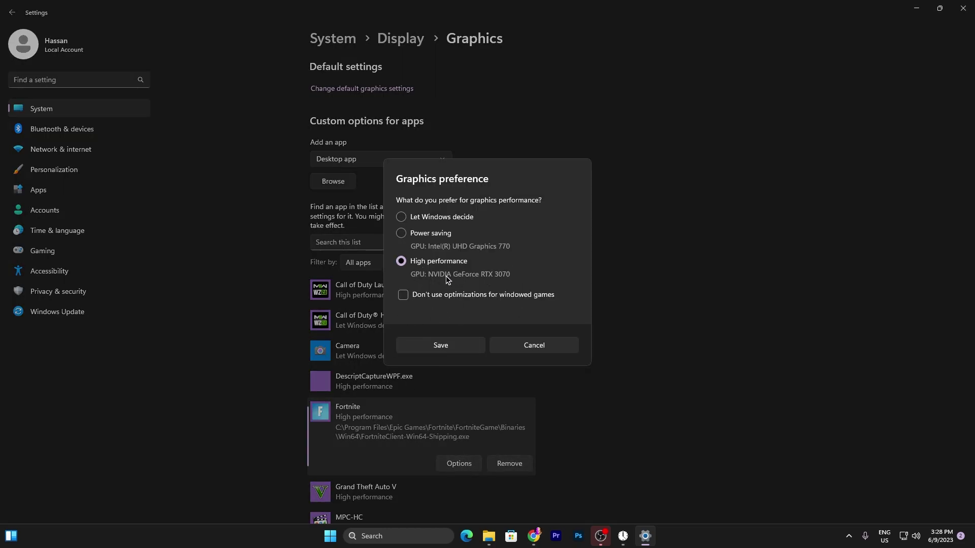
{"action": "left_click", "coordinate": [441, 347]}
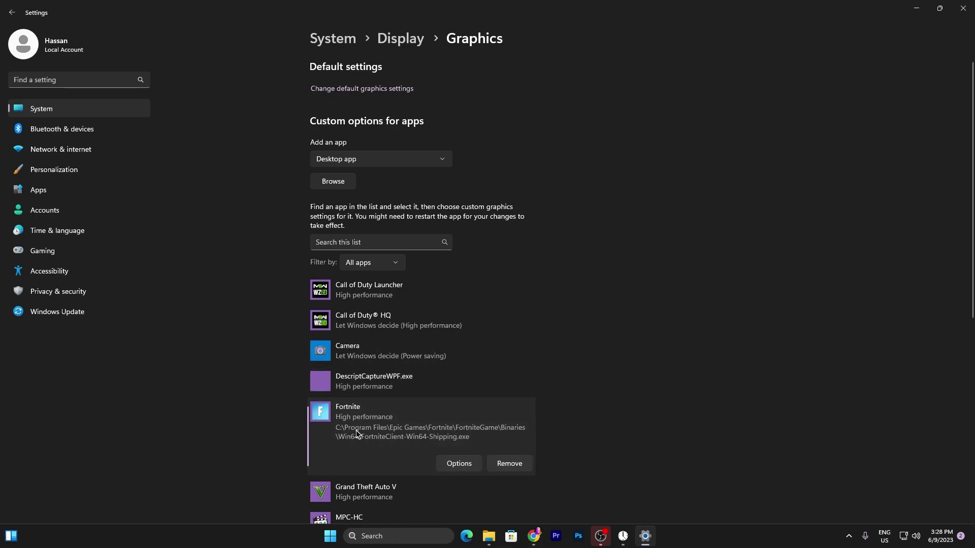
{"action": "left_click", "coordinate": [963, 8]}
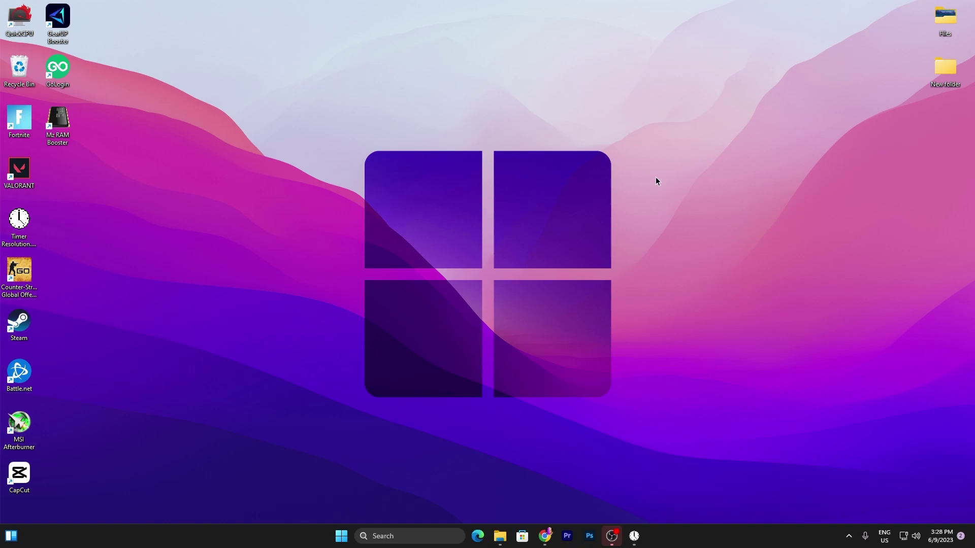
Step: Open NVIDIA Control Panel from the desktop, and go from the advanced 3D image settings option to the Manage 3D Settings page
{"action": "right_click", "coordinate": [497, 124]}
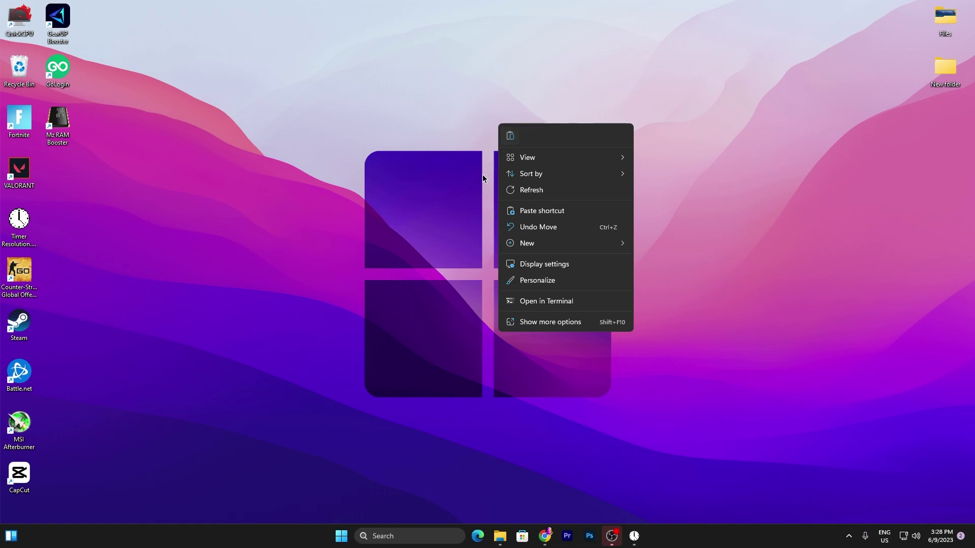
{"action": "left_click", "coordinate": [538, 324]}
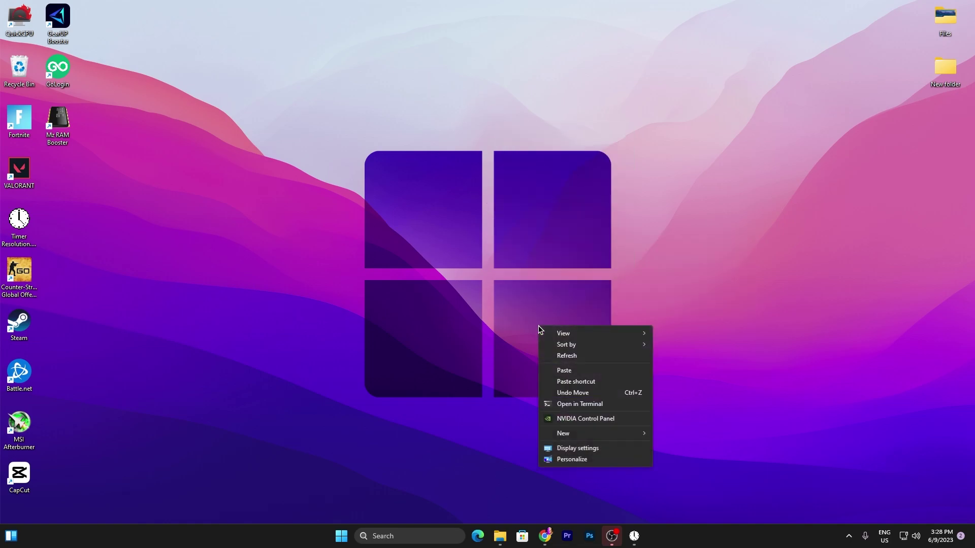
{"action": "left_click", "coordinate": [575, 422]}
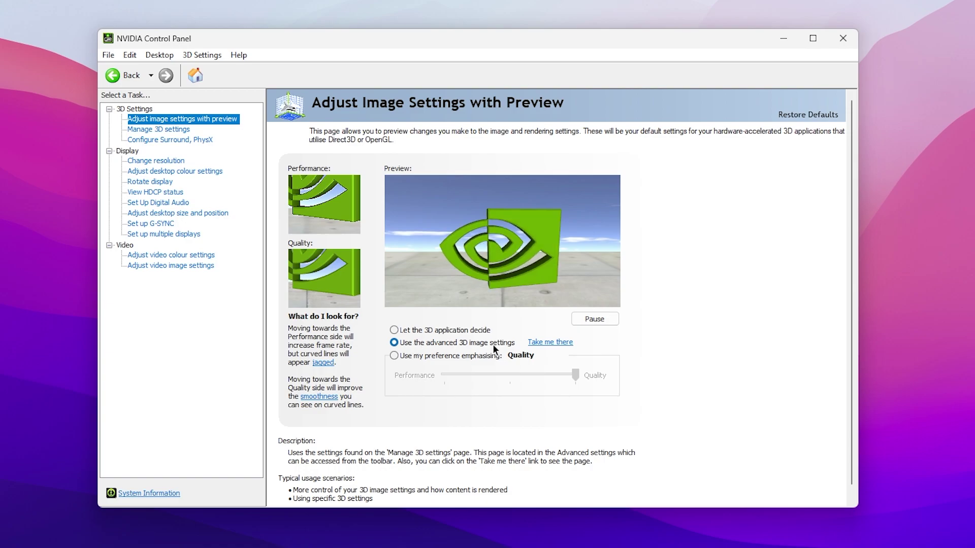
{"action": "left_click", "coordinate": [549, 343]}
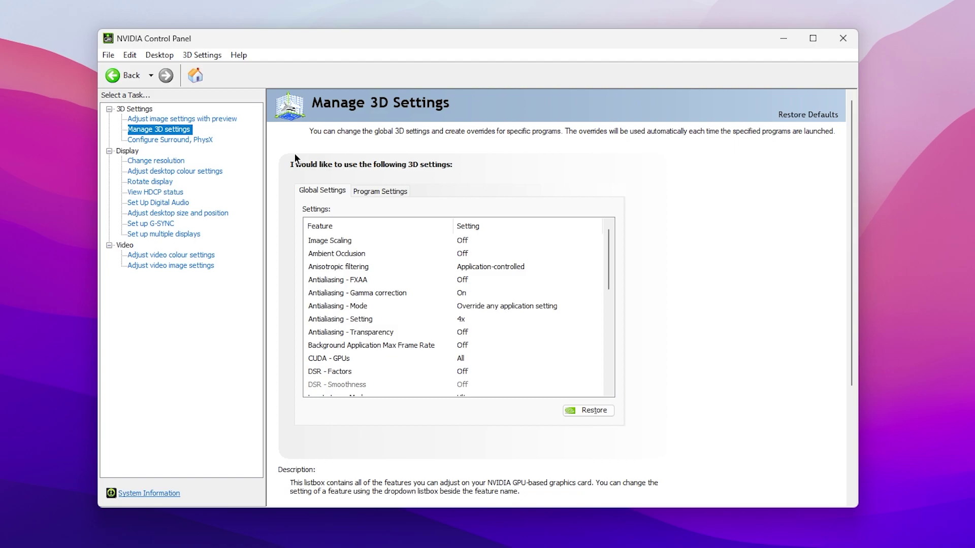
Step: Review the global 3D settings, set Threaded optimisation to On, and apply the change
{"action": "scroll", "coordinate": [356, 234], "scroll_direction": "down", "scroll_amount": 2}
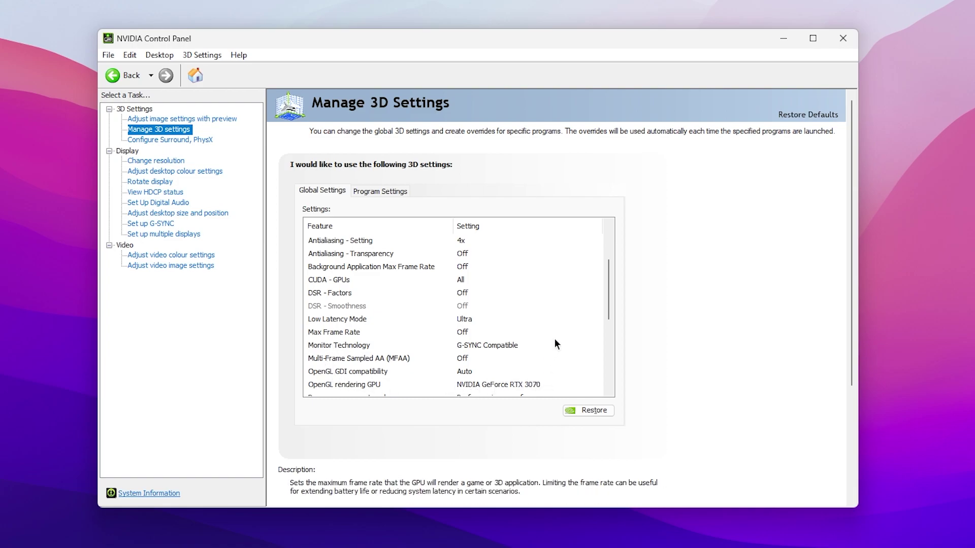
{"action": "scroll", "coordinate": [555, 345], "scroll_direction": "down", "scroll_amount": 3}
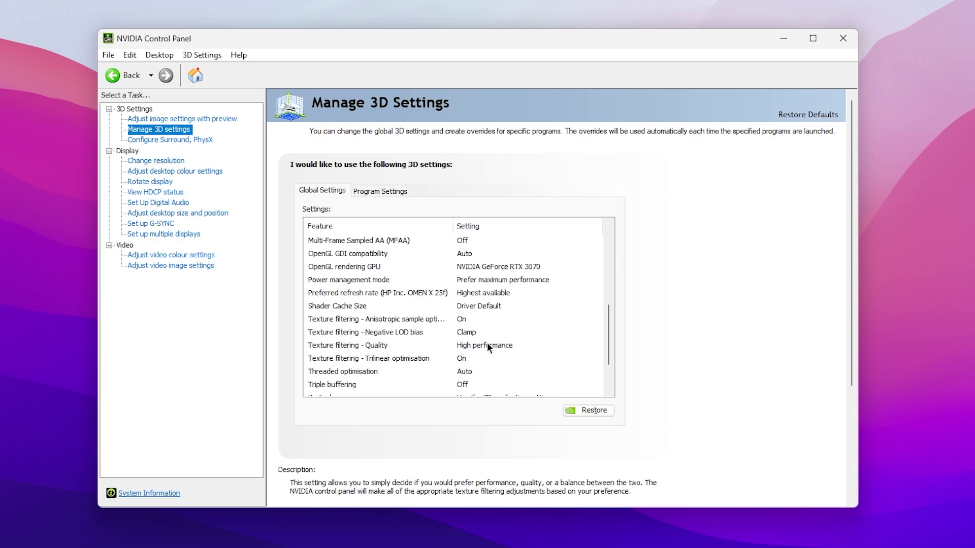
{"action": "scroll", "coordinate": [486, 343], "scroll_direction": "down", "scroll_amount": 2}
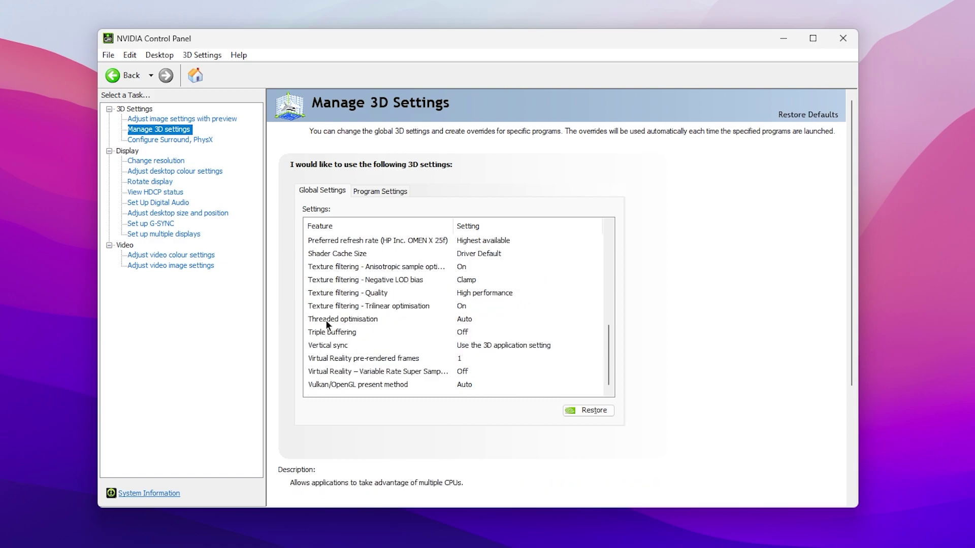
{"action": "left_click", "coordinate": [461, 318]}
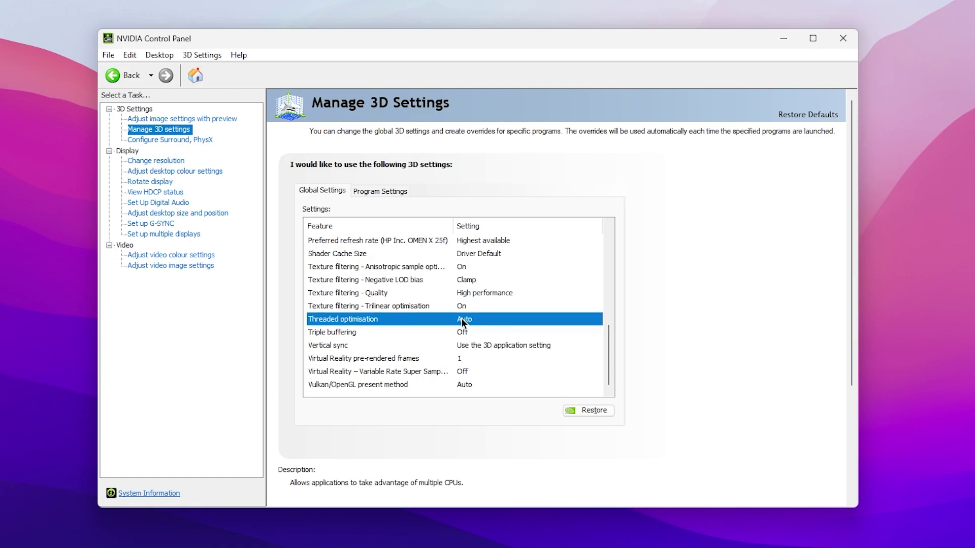
{"action": "left_click", "coordinate": [461, 318]}
{"action": "left_click", "coordinate": [472, 352]}
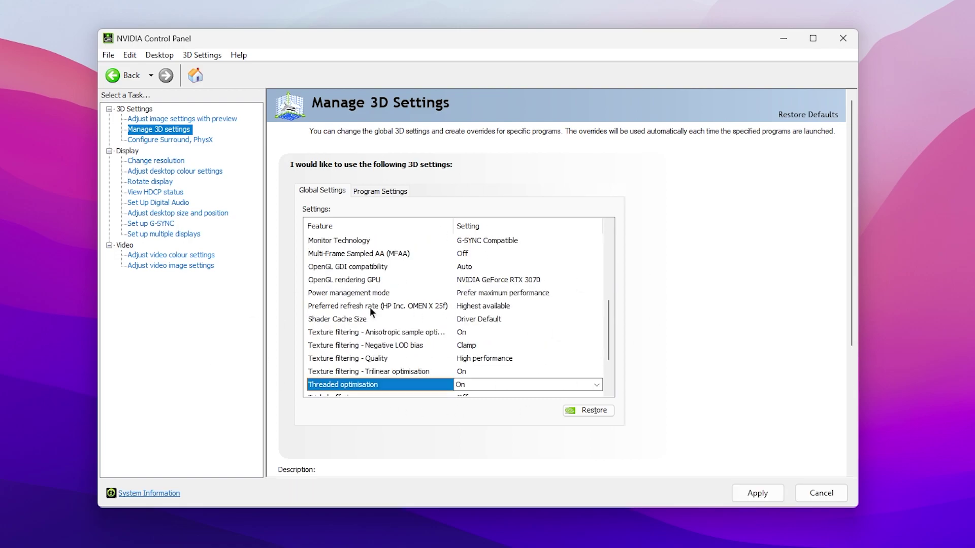
{"action": "left_click", "coordinate": [776, 491]}
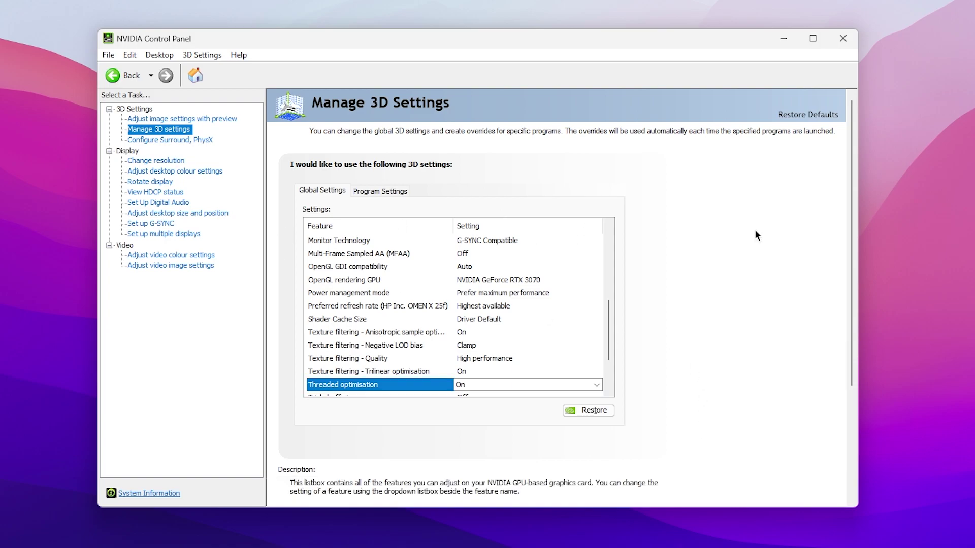
Step: Check the display's scaling mode, resolution and refresh rate in the desktop size and position settings, and close NVIDIA Control Panel
{"action": "left_click", "coordinate": [146, 214]}
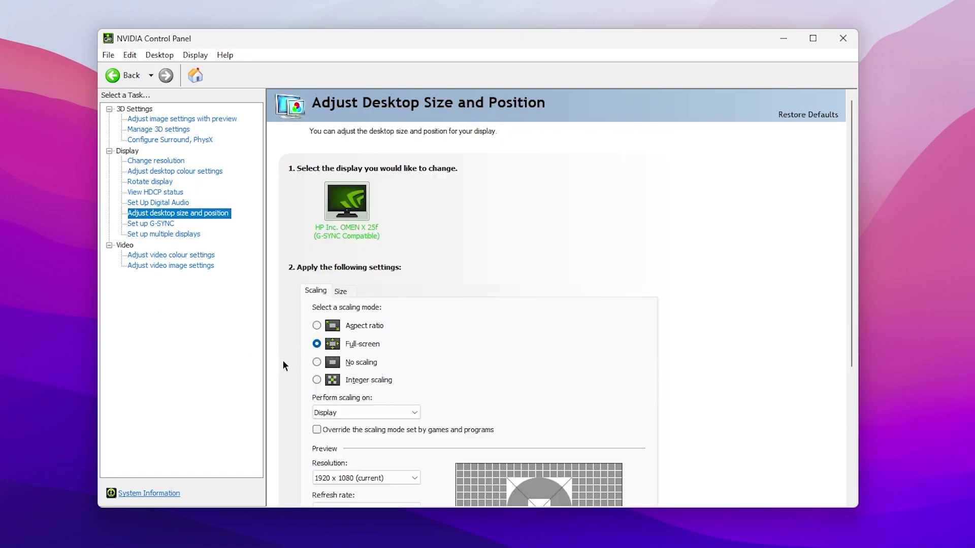
{"action": "scroll", "coordinate": [558, 344], "scroll_direction": "down", "scroll_amount": 2}
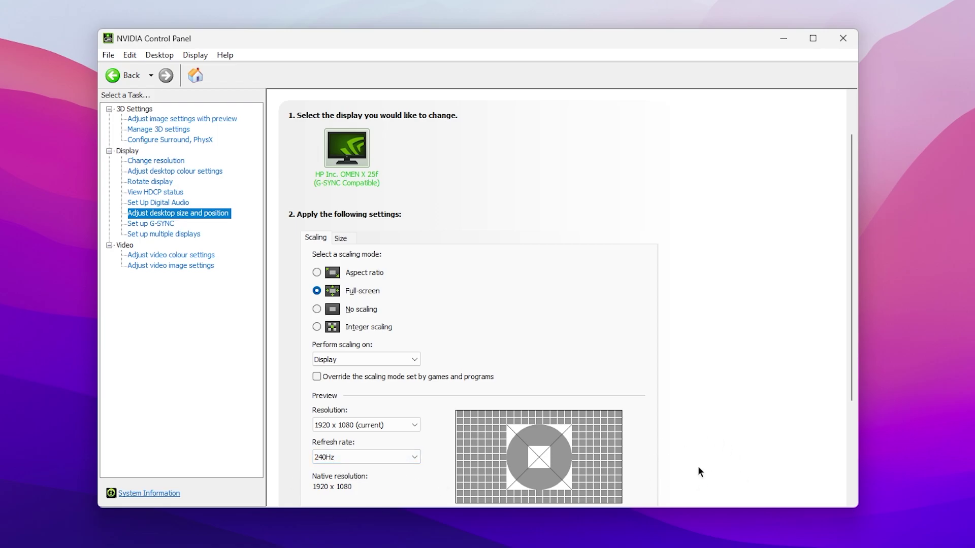
{"action": "left_click", "coordinate": [838, 37]}
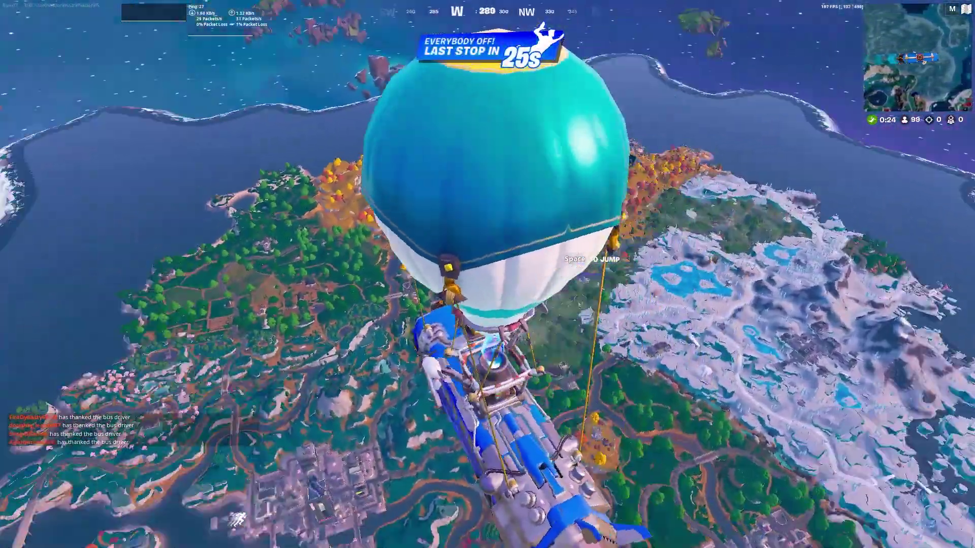
{"action": "key", "text": "m"}
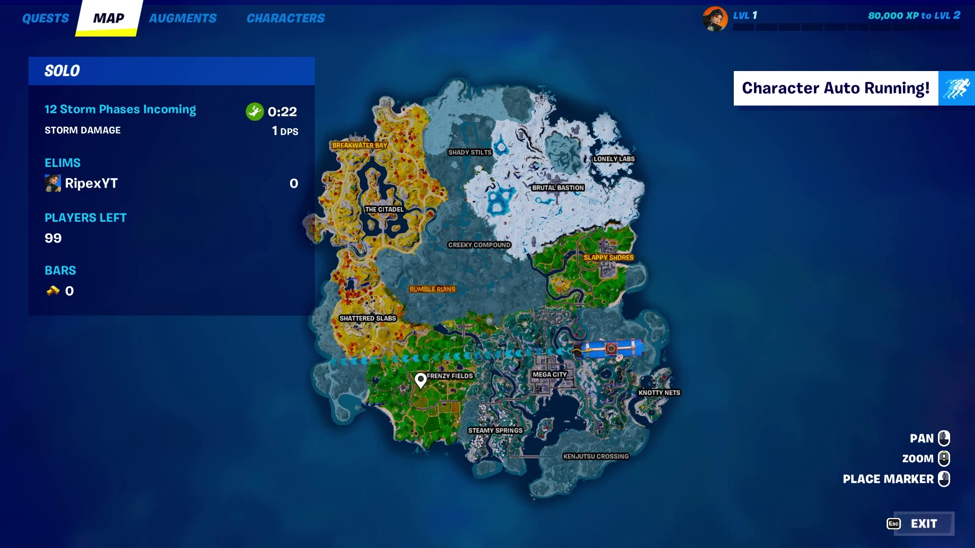
{"action": "key", "text": "m"}
{"action": "key", "text": "m"}
{"action": "key", "text": "m"}
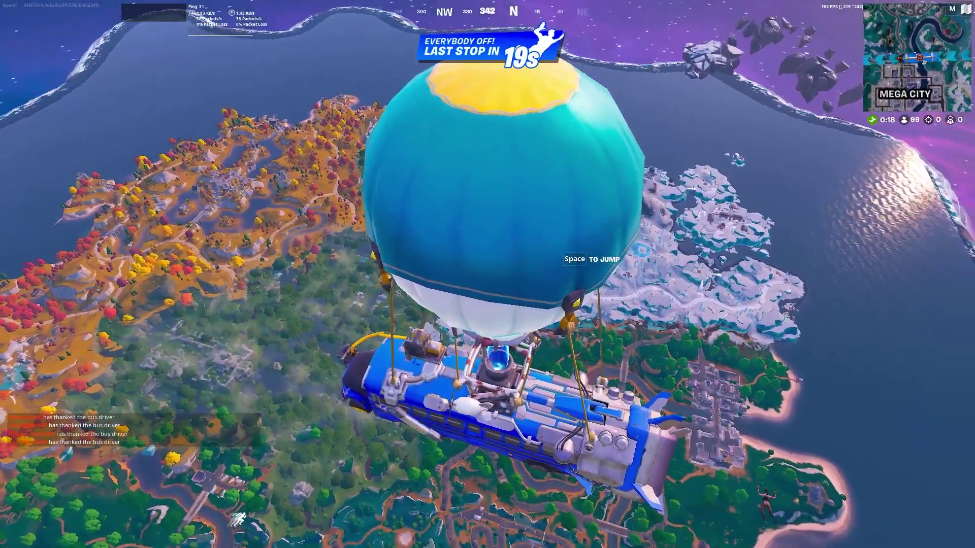
{"action": "key", "text": "m"}
{"action": "key", "text": "m"}
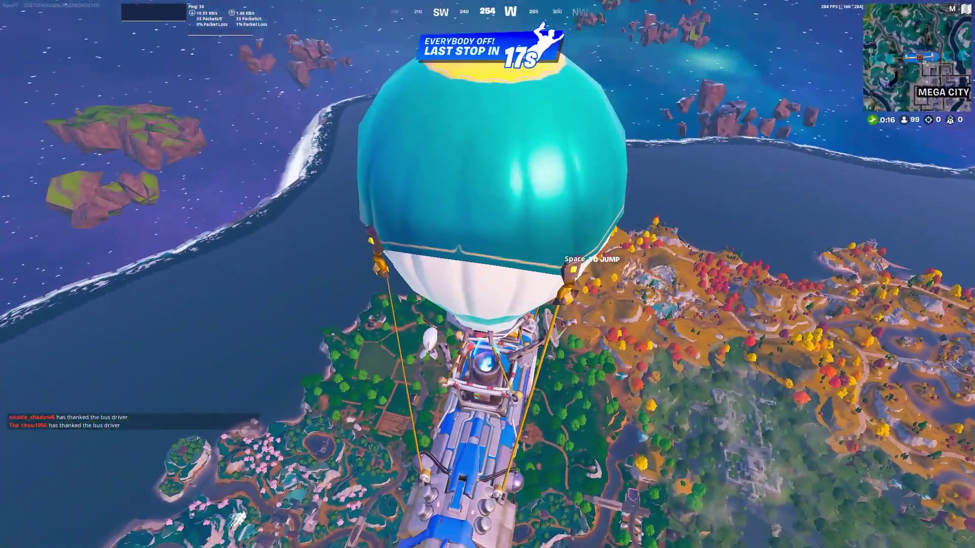
{"action": "key", "text": "space"}
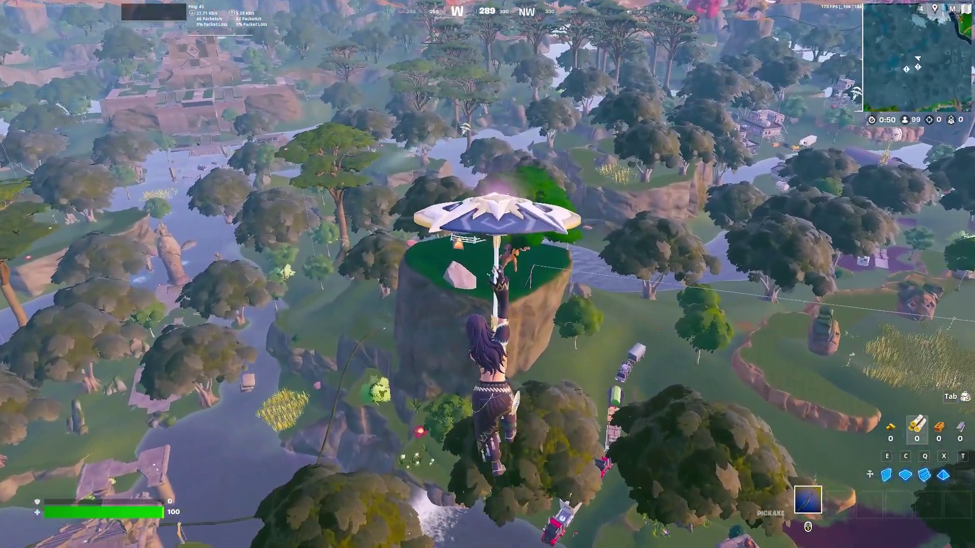
{"action": "middle_click", "coordinate": [488, 274]}
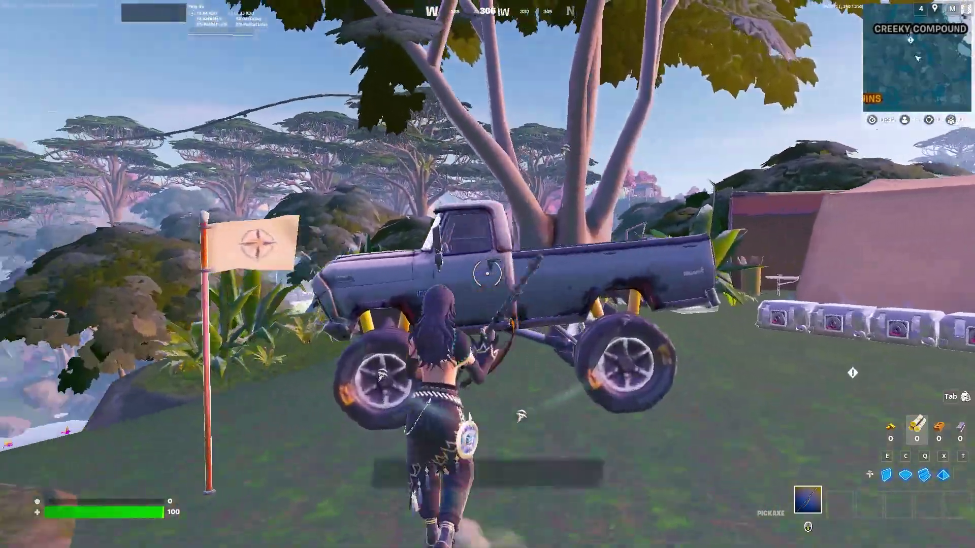
{"action": "key", "text": "e"}
{"action": "key", "text": "w"}
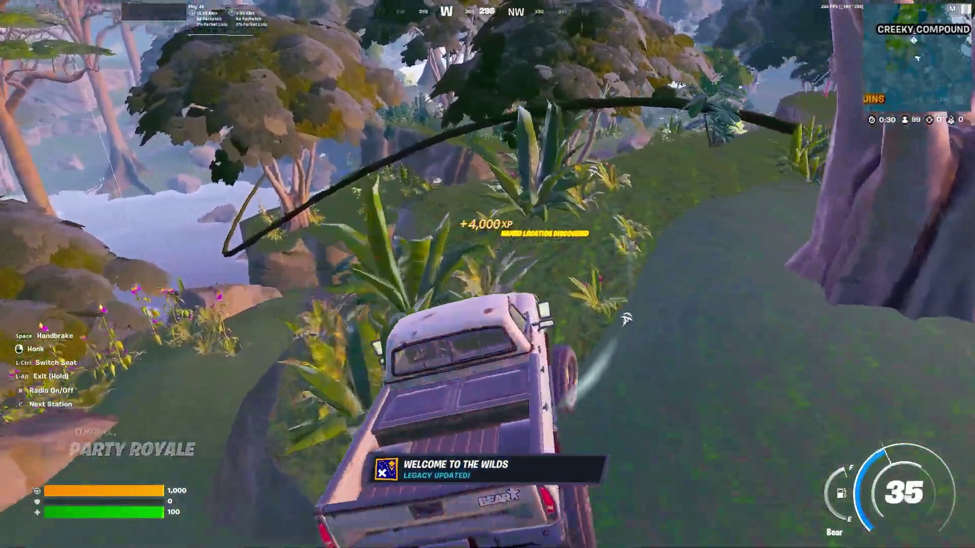
{"action": "key", "text": "w"}
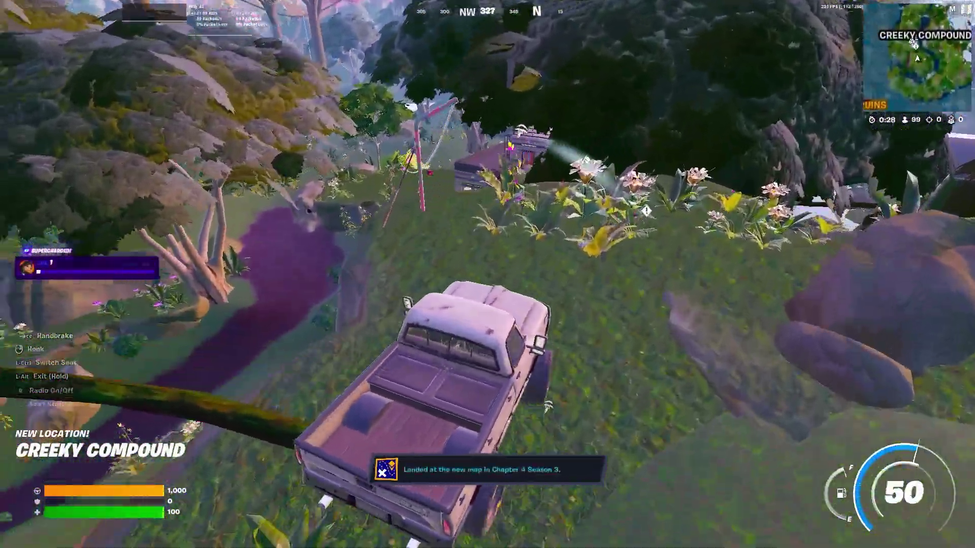
{"action": "key", "text": "w"}
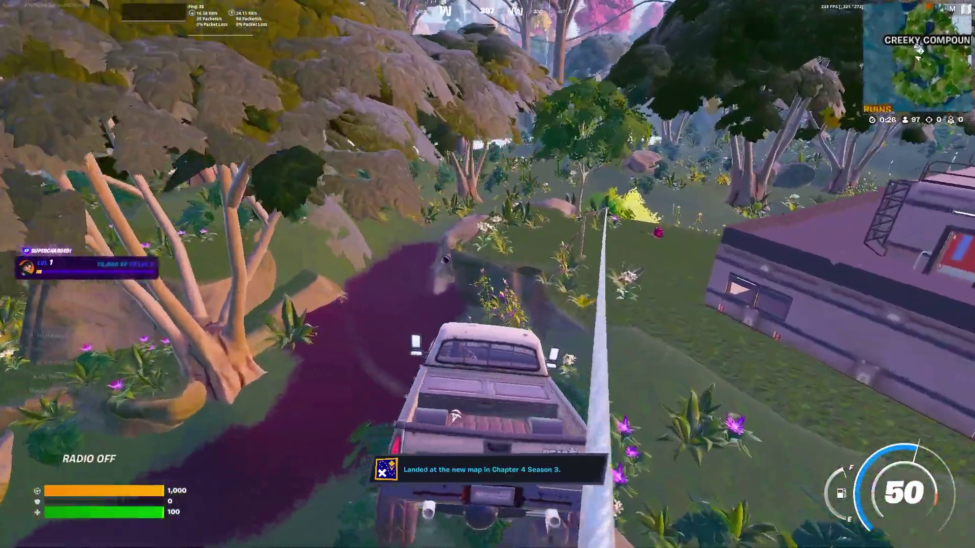
{"action": "key", "text": "w"}
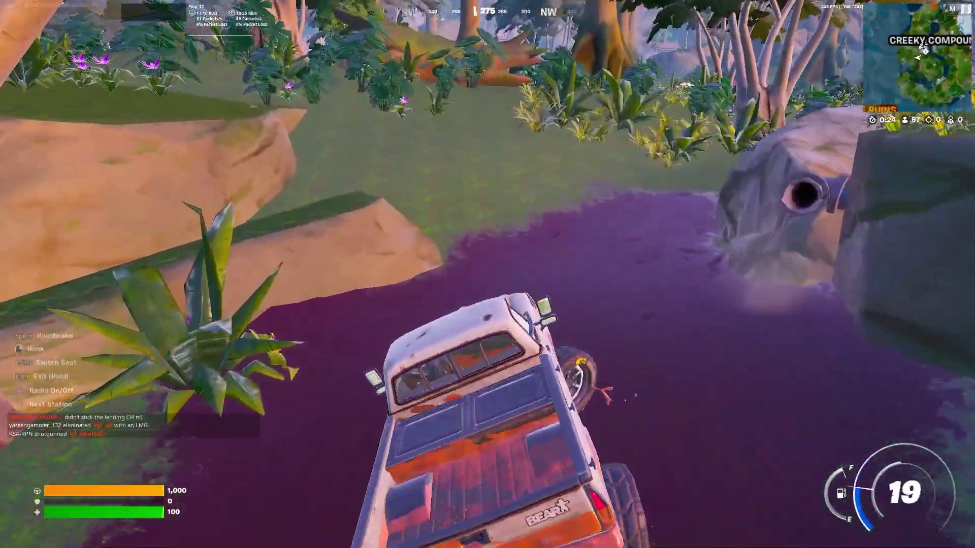
{"action": "key", "text": "w"}
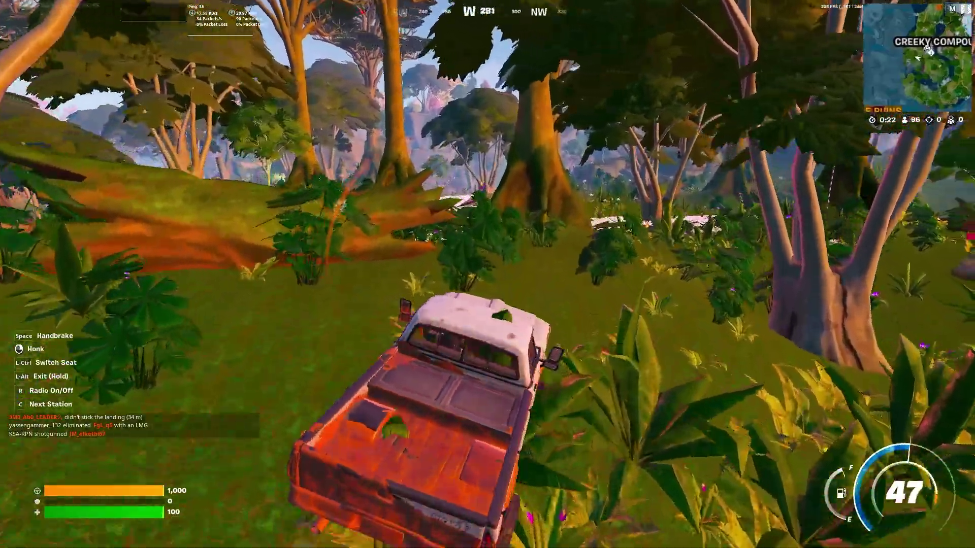
{"action": "key", "text": "w"}
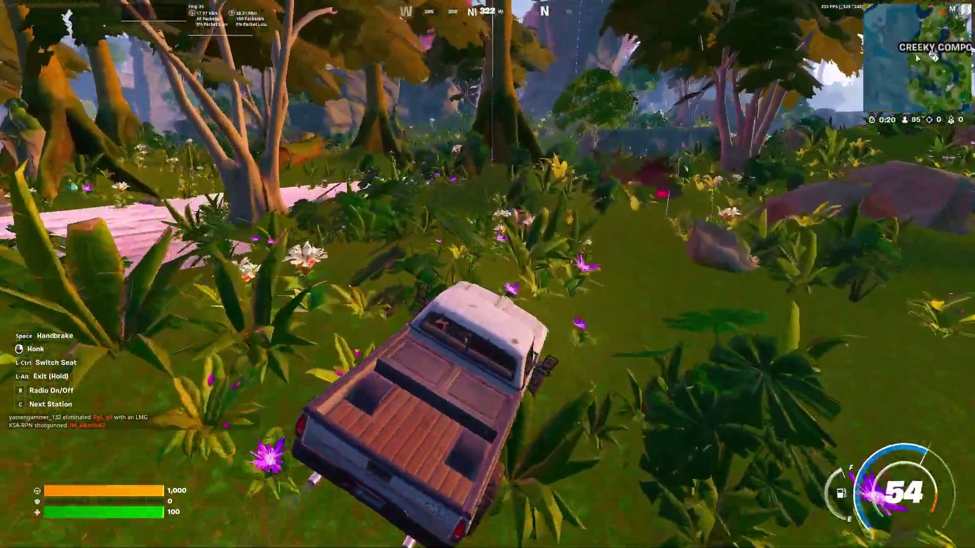
{"action": "key", "text": "w"}
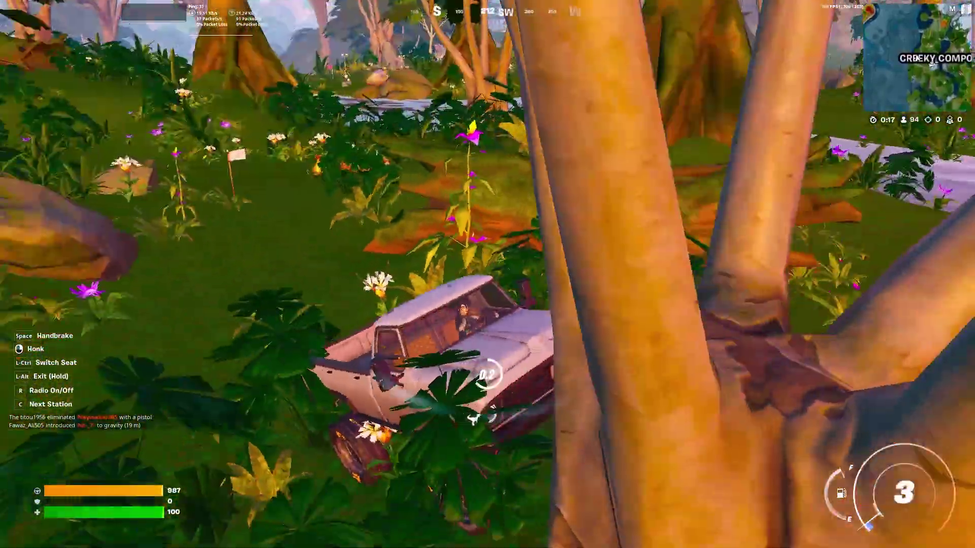
{"action": "key", "text": "alt"}
{"action": "key", "text": "w"}
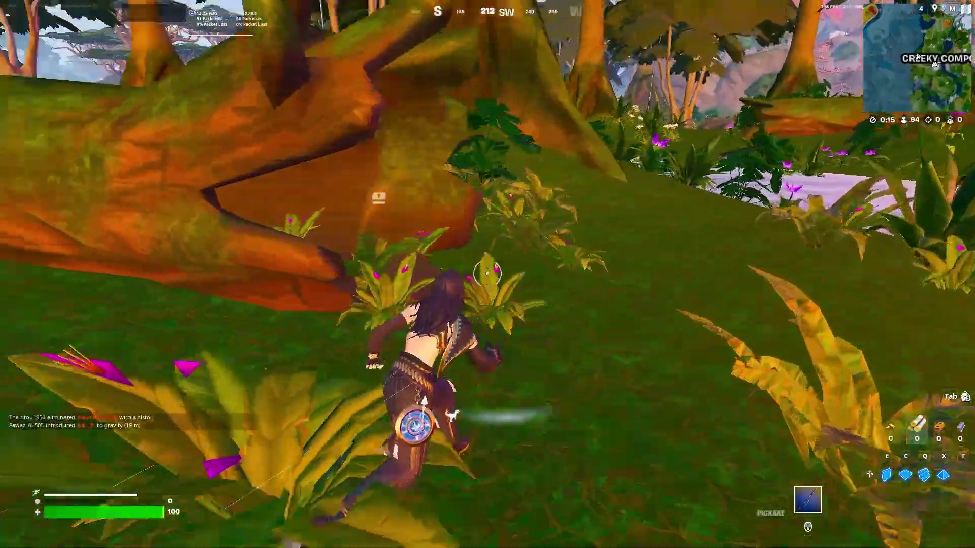